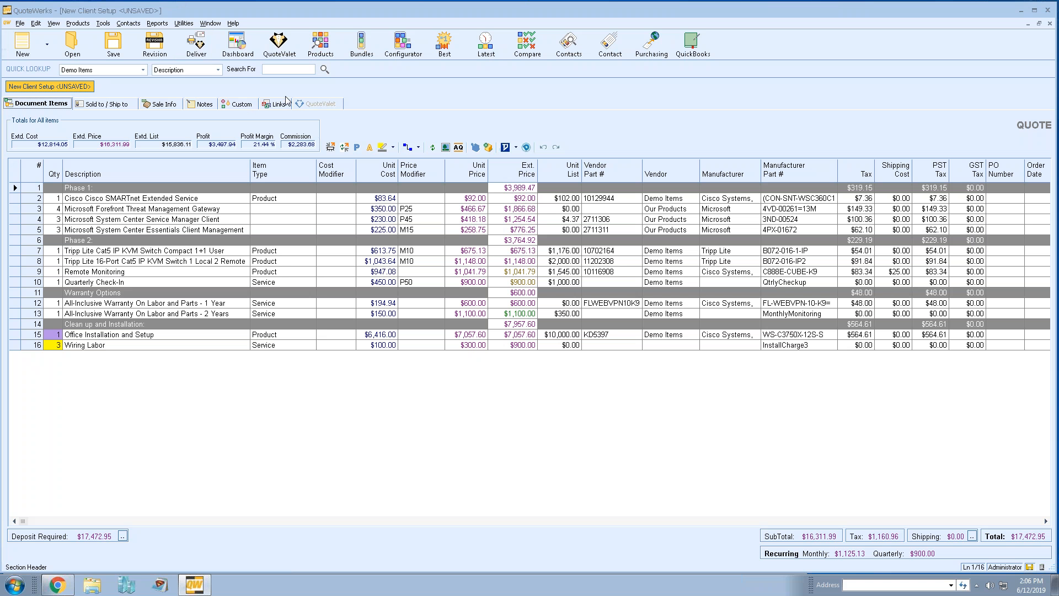
Open the contact manager setup and select Zoho CRM as the contact manager.
click(128, 23)
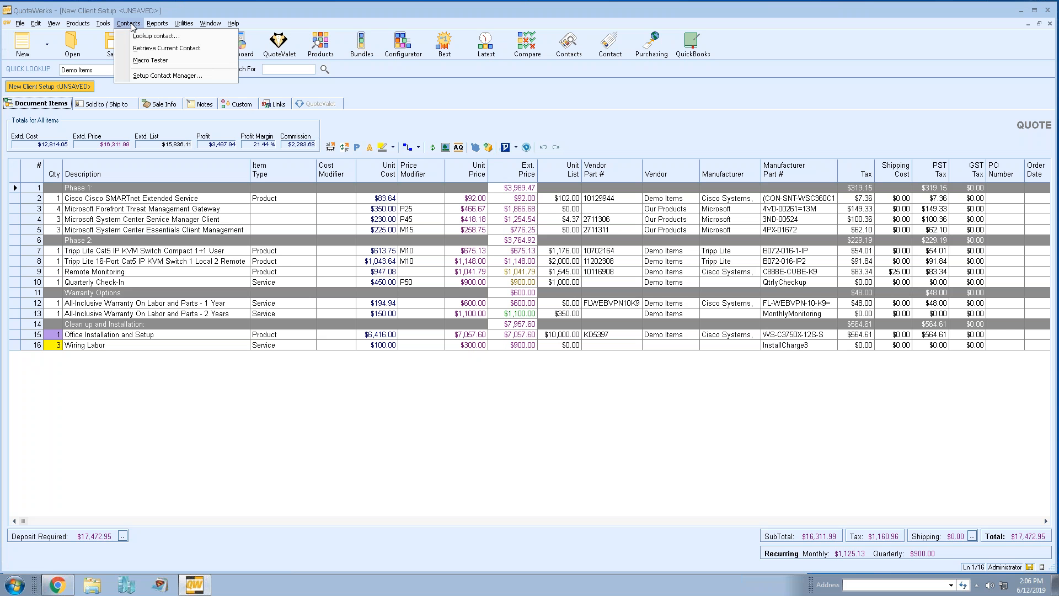
click(213, 73)
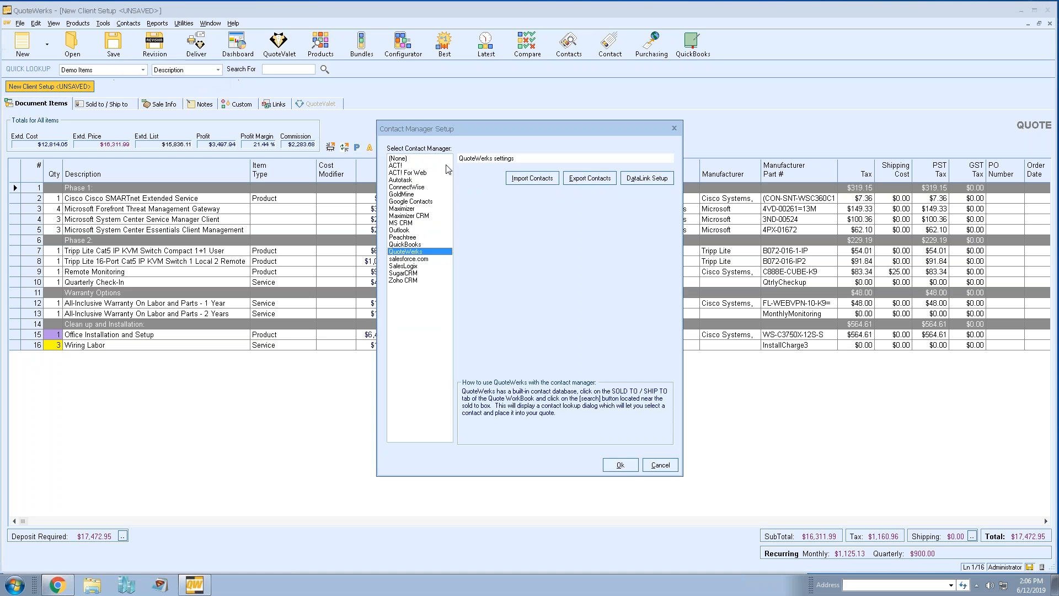
drag(487, 128, 470, 104)
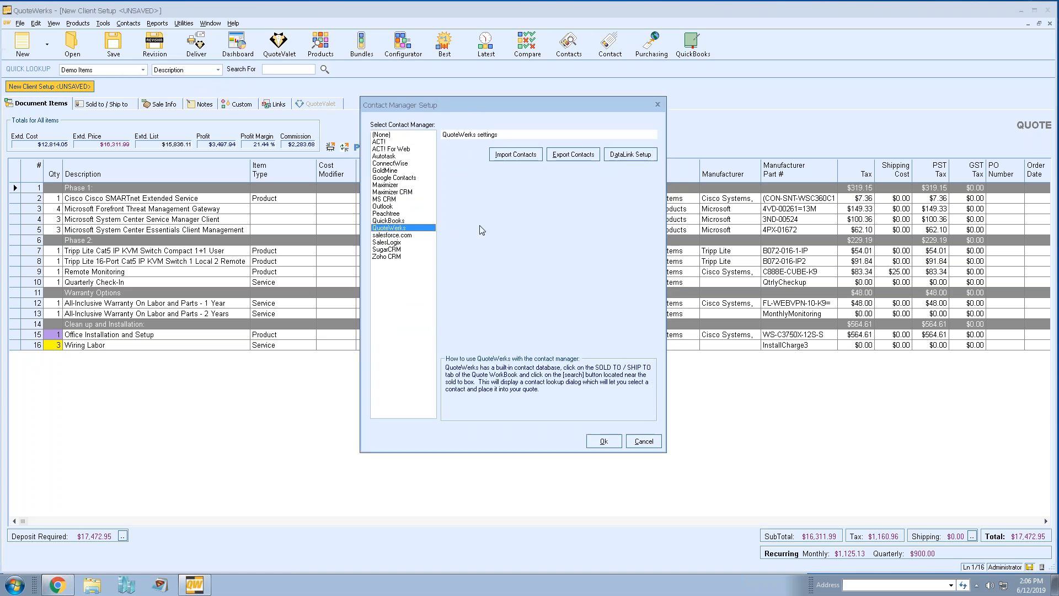
click(380, 257)
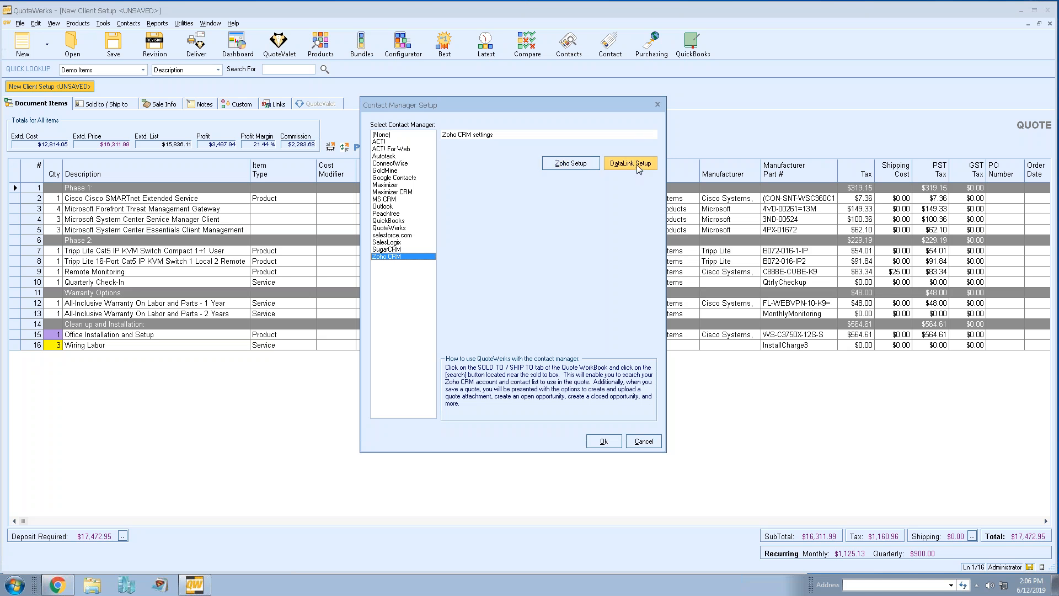
Clear the current user's stored Zoho credentials in the Zoho CRM setup.
click(571, 164)
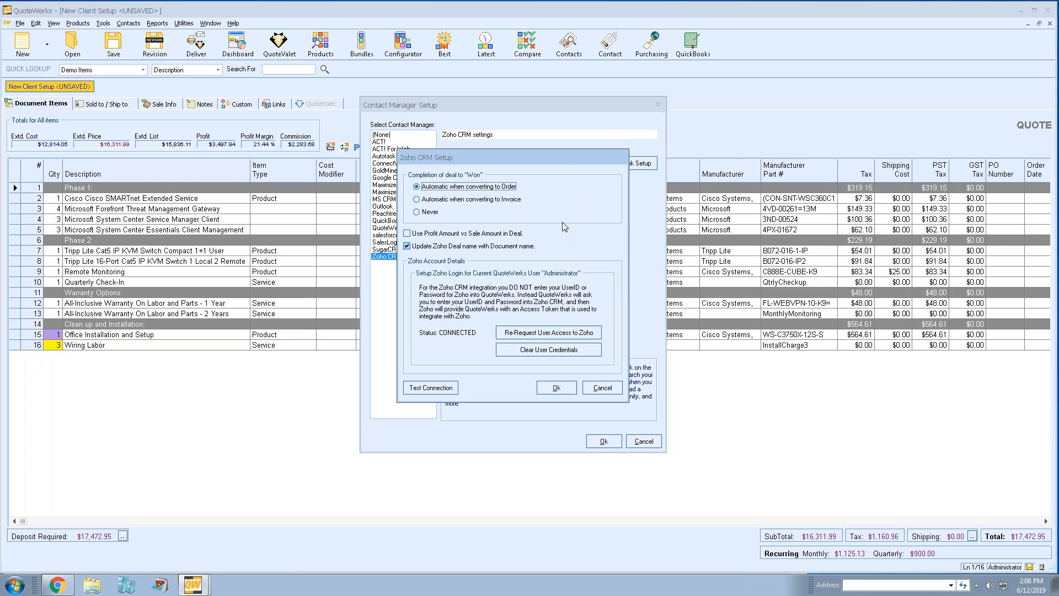
click(549, 349)
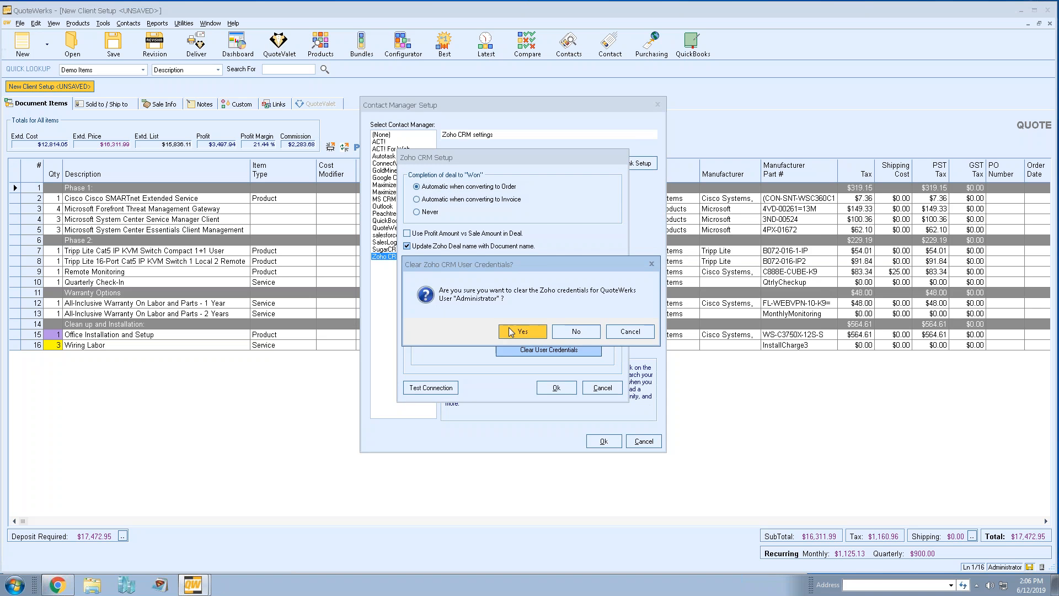
click(522, 332)
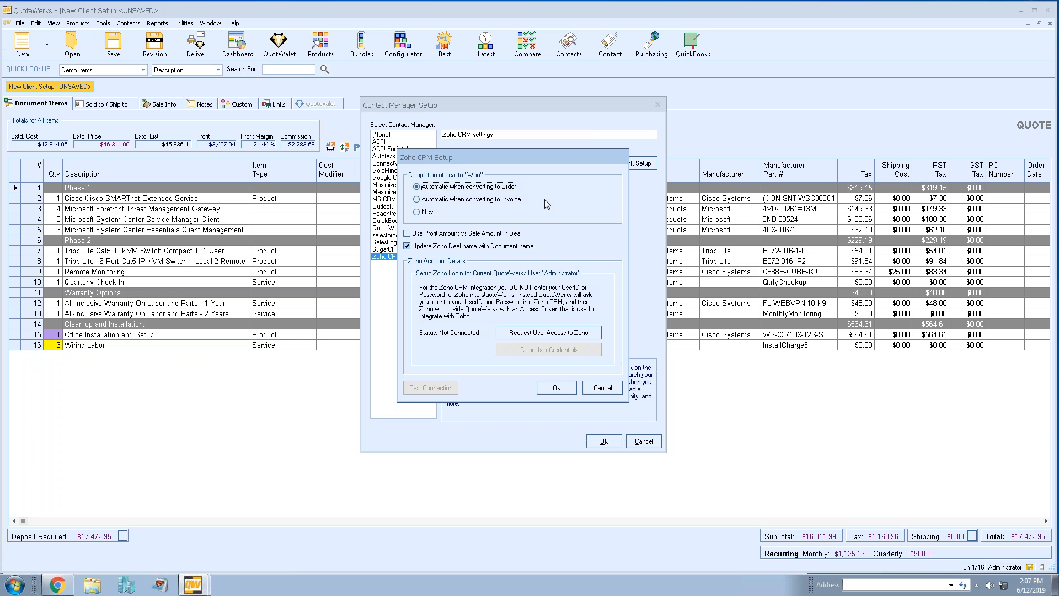
Try the other deal completion options and the profit amount setting, restoring completion on conversion to order and the sale amount.
click(470, 199)
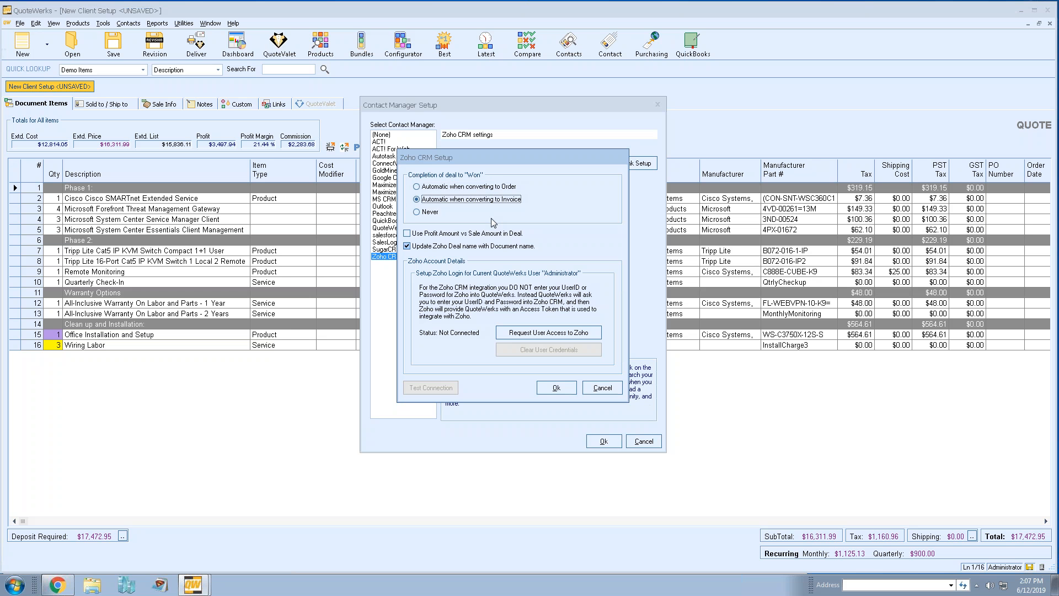
click(419, 213)
click(463, 188)
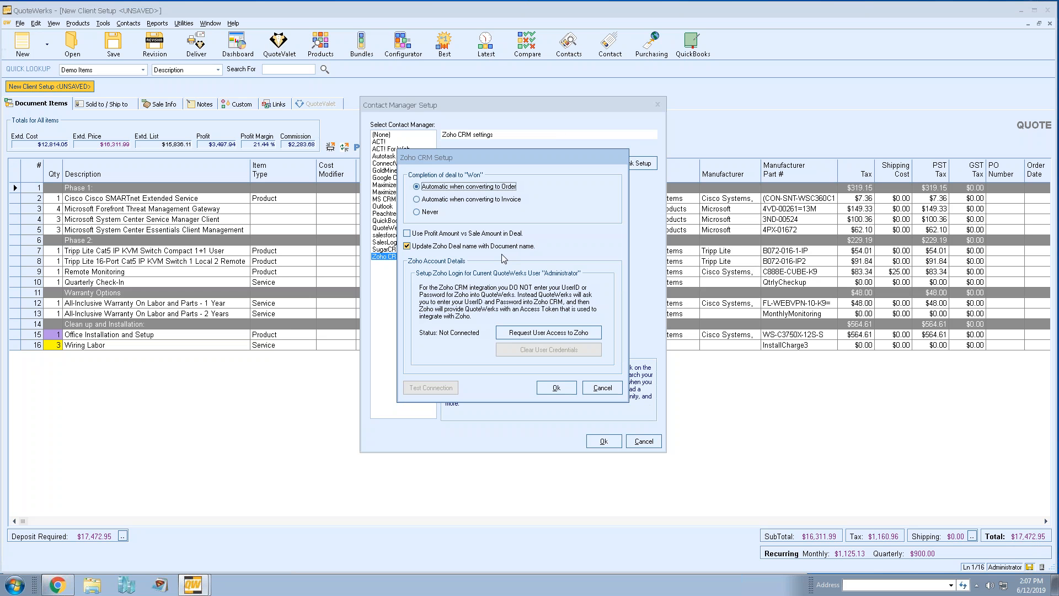
click(408, 233)
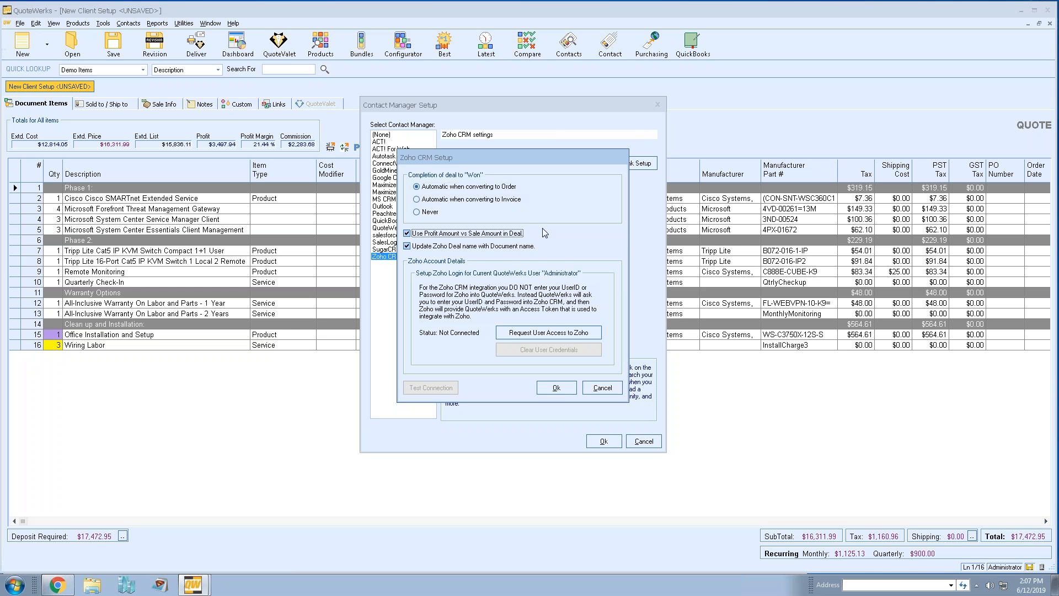
click(408, 233)
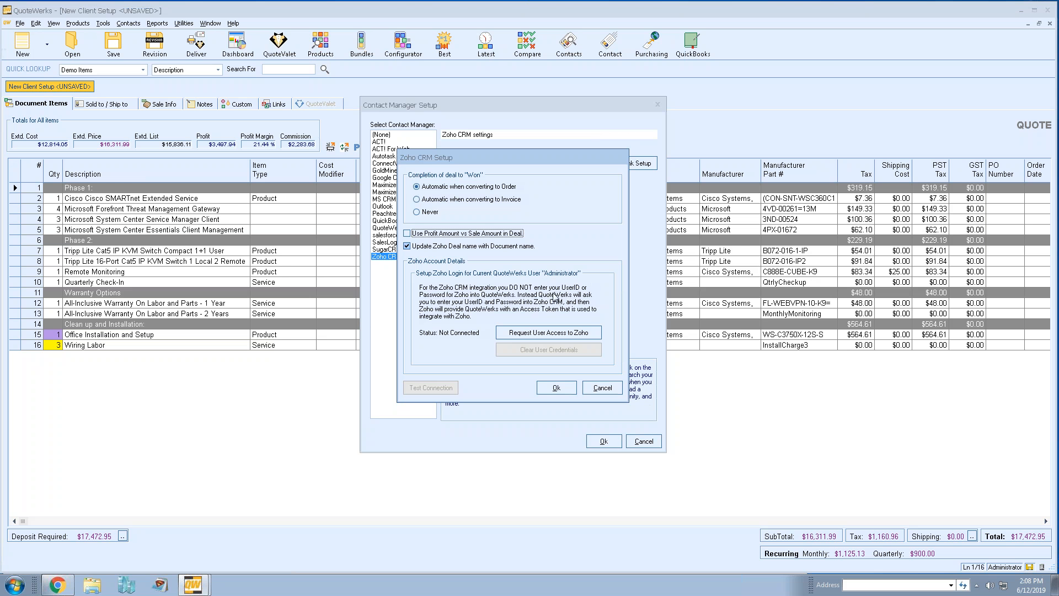
Request user access to Zoho, accept the CRM data permissions in the browser, and retrieve the access token in QuoteWerks.
click(563, 333)
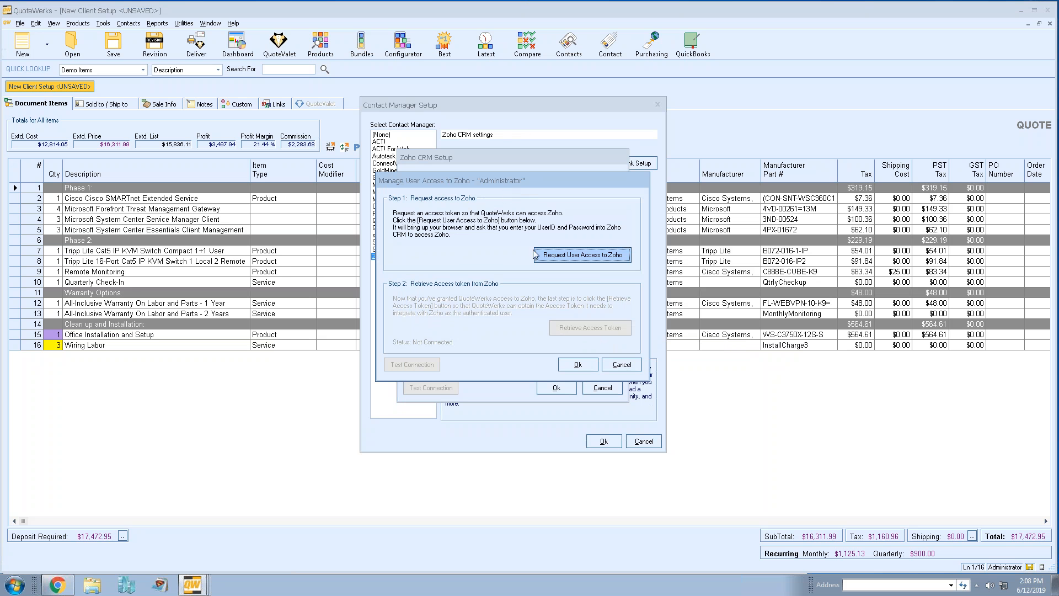
click(578, 256)
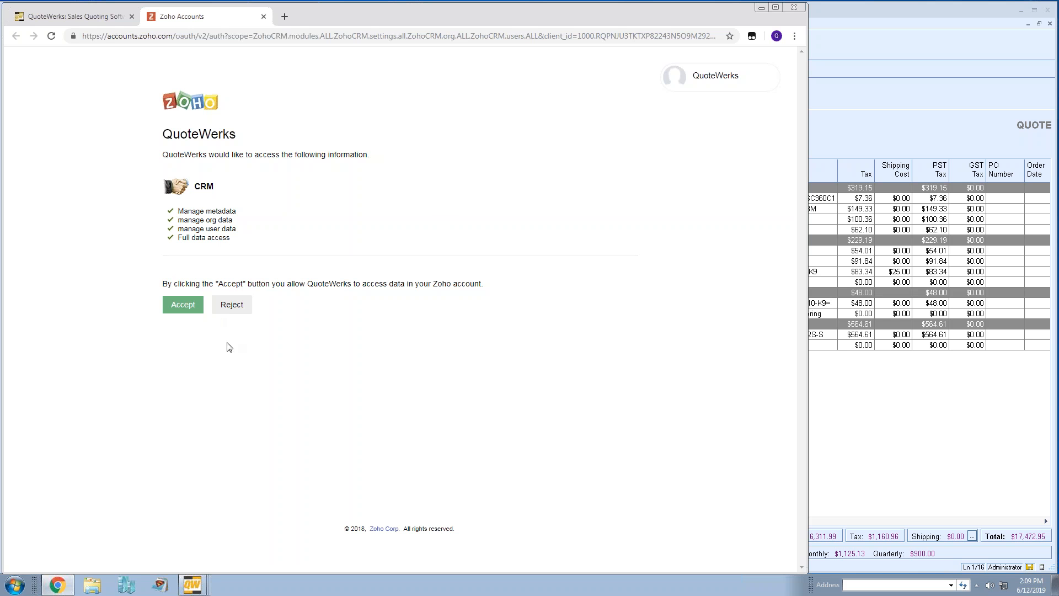
click(186, 312)
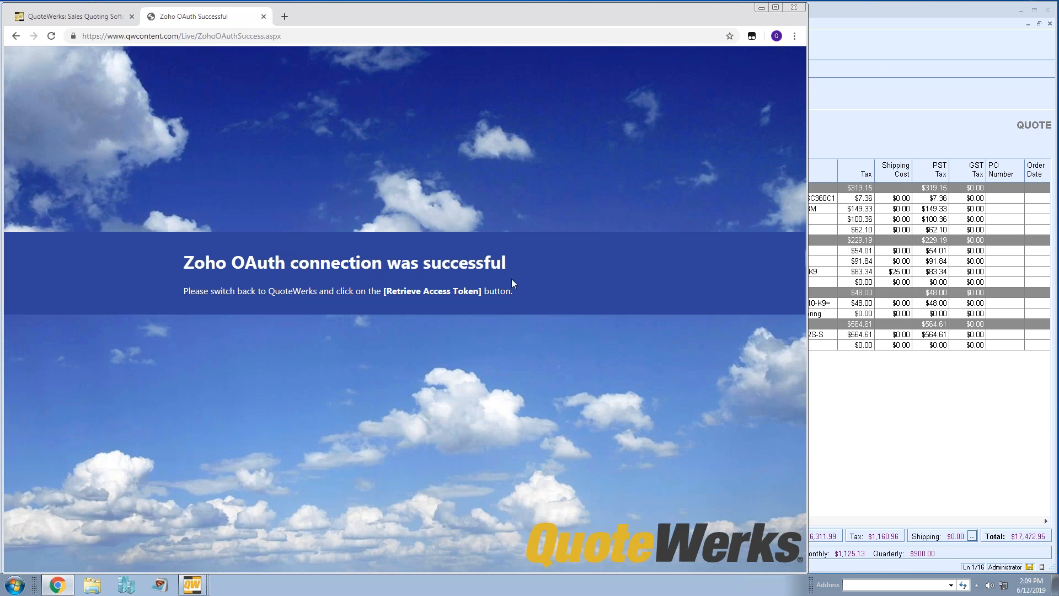
click(862, 130)
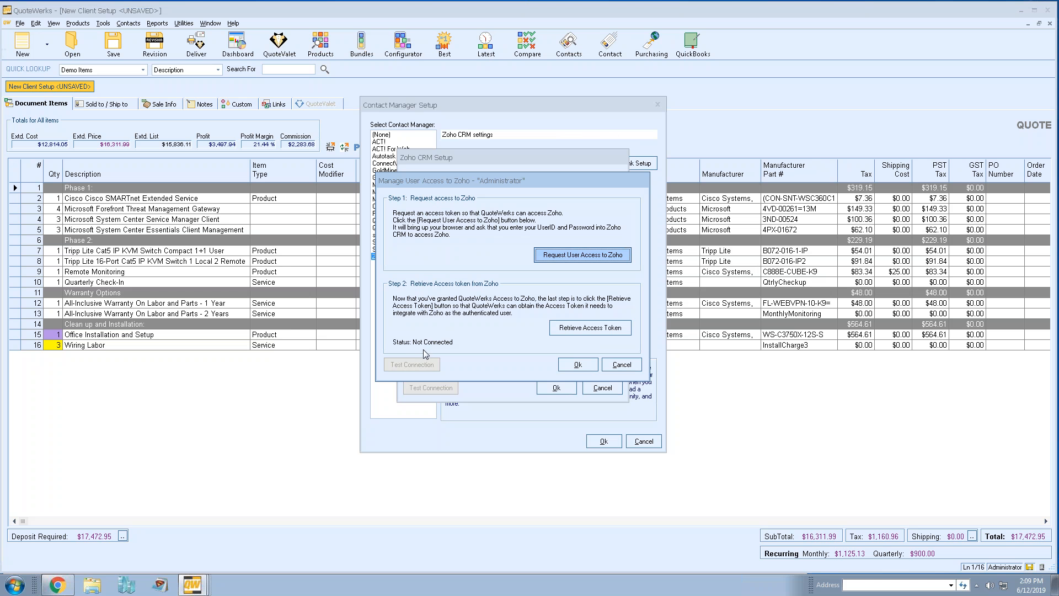
click(628, 331)
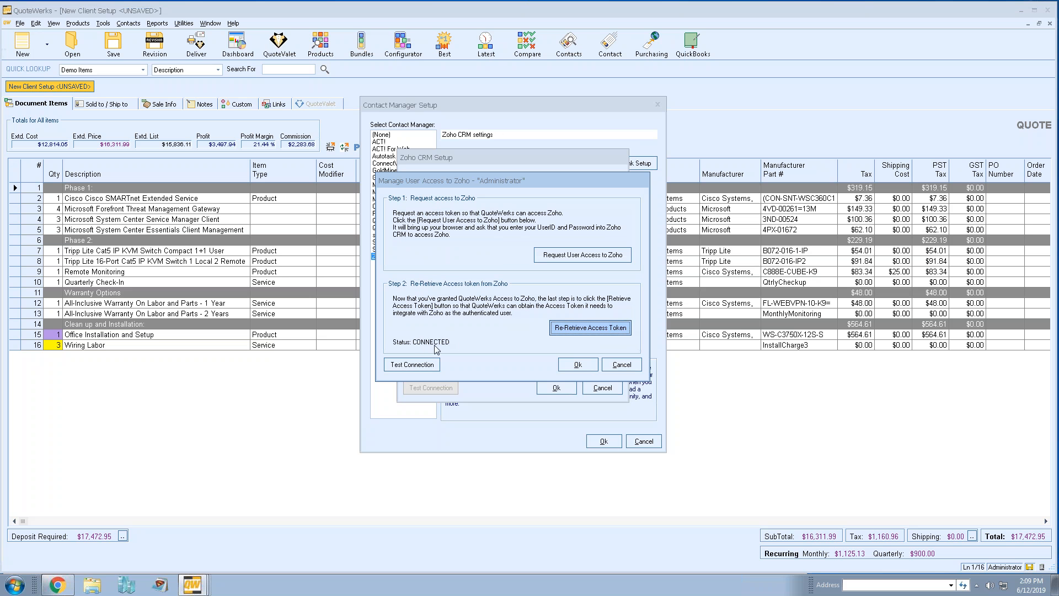
Test the Zoho connection and save the Zoho CRM and contact manager settings.
click(422, 365)
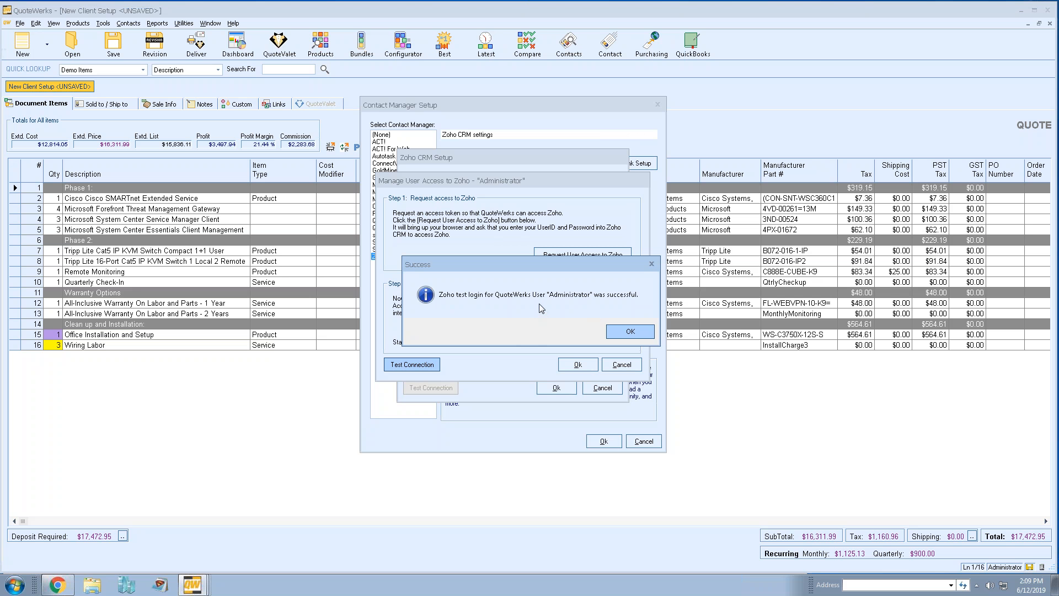
click(618, 335)
click(577, 364)
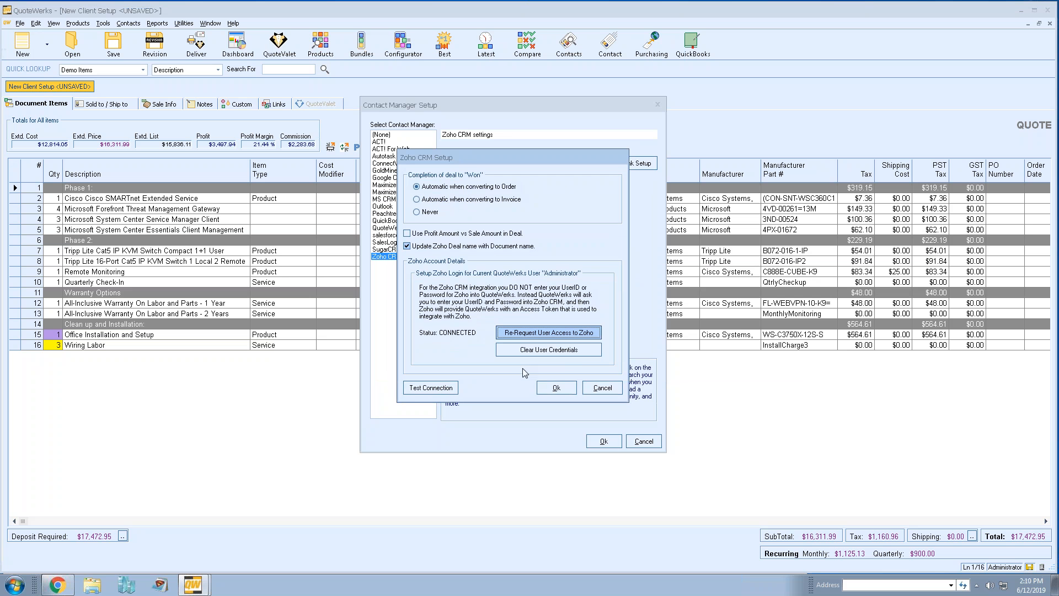
click(553, 388)
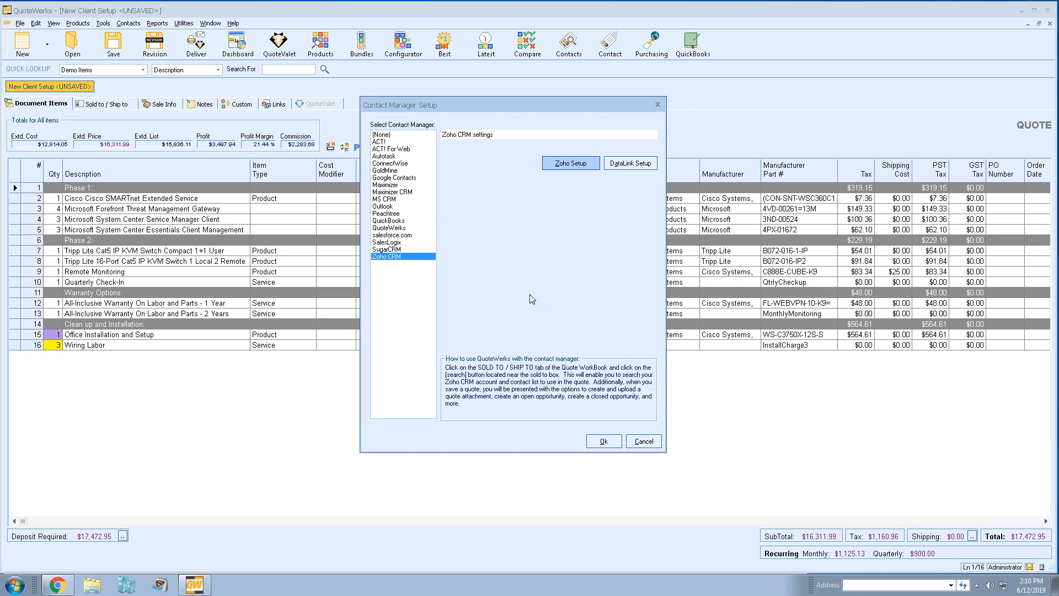
click(612, 446)
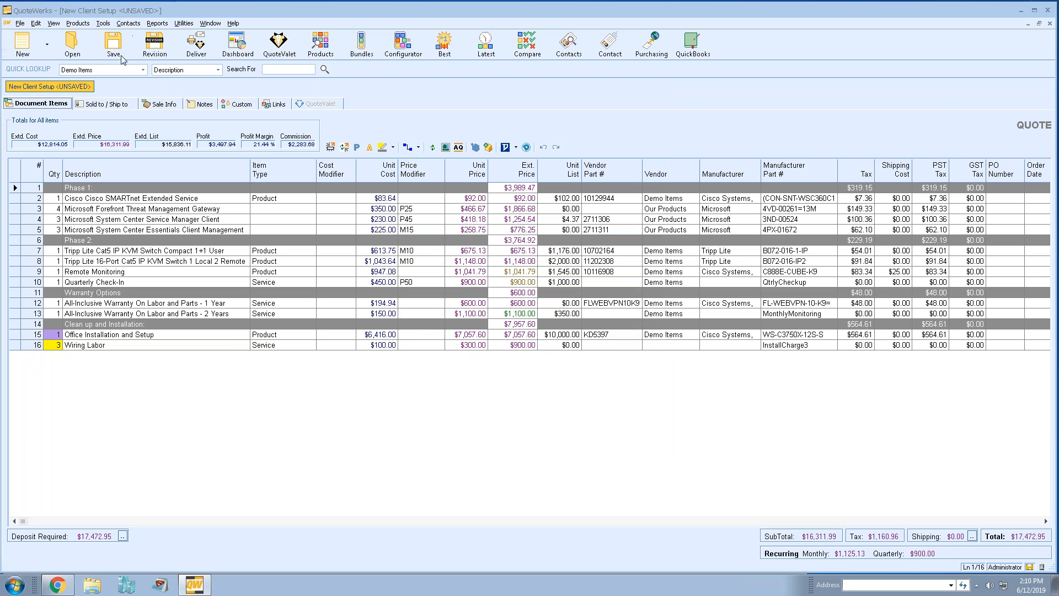
Review the Zoho login section of the contact manager settings in the user preferences.
click(102, 24)
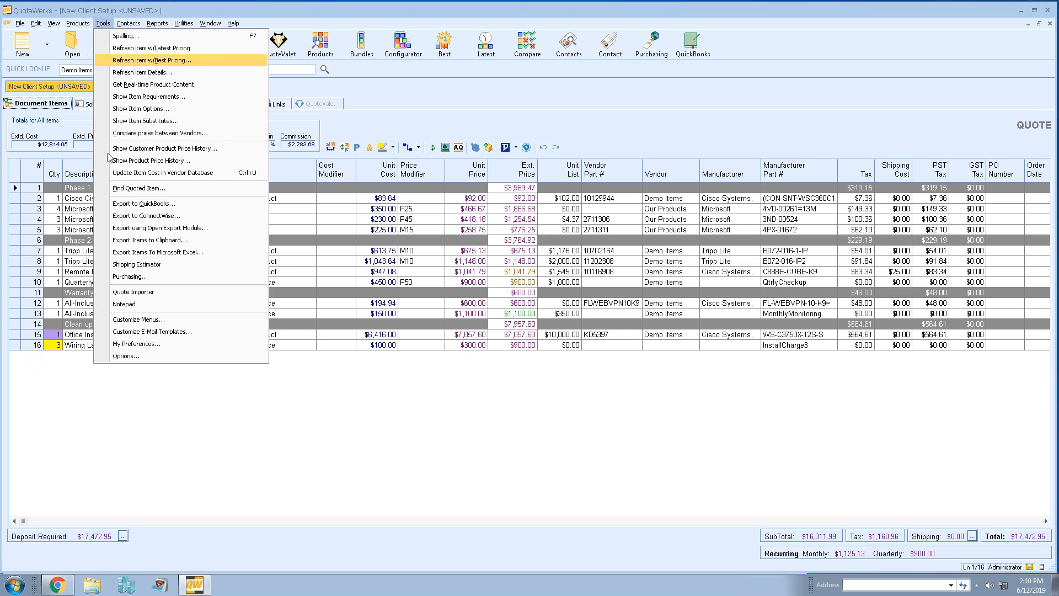
click(179, 343)
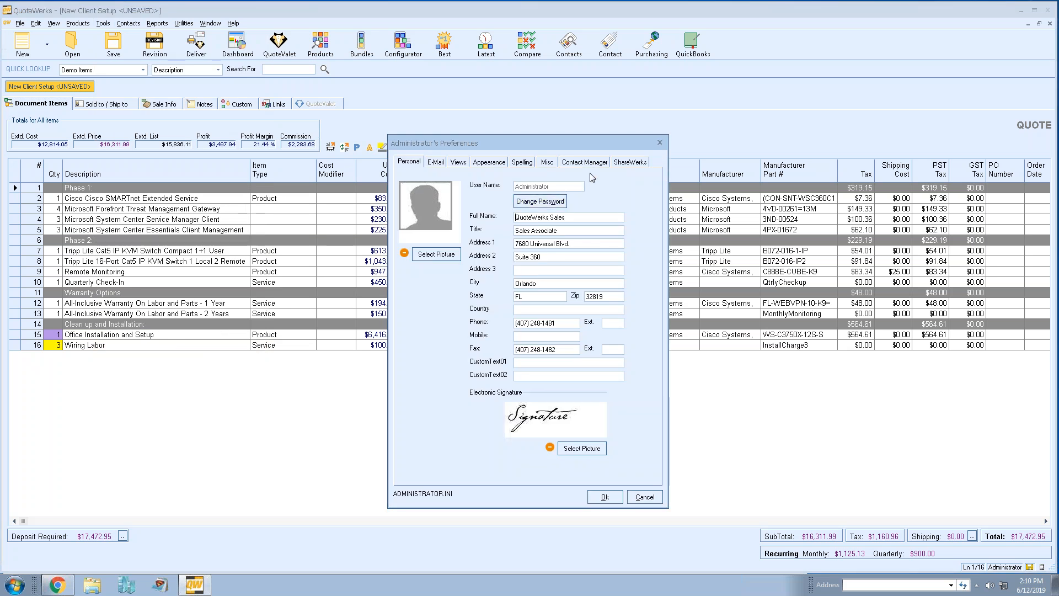
click(584, 161)
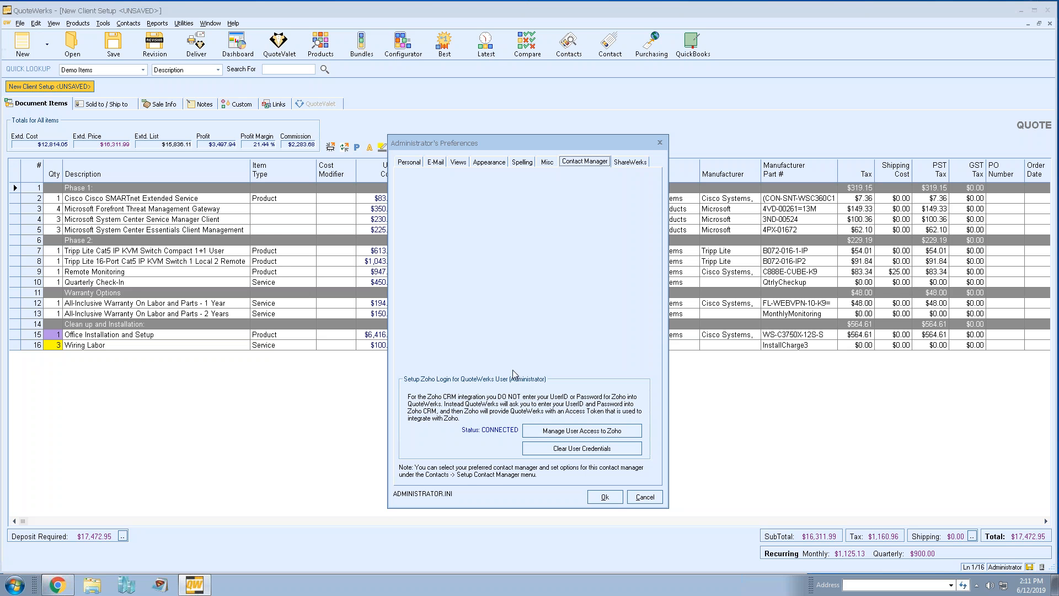
click(595, 500)
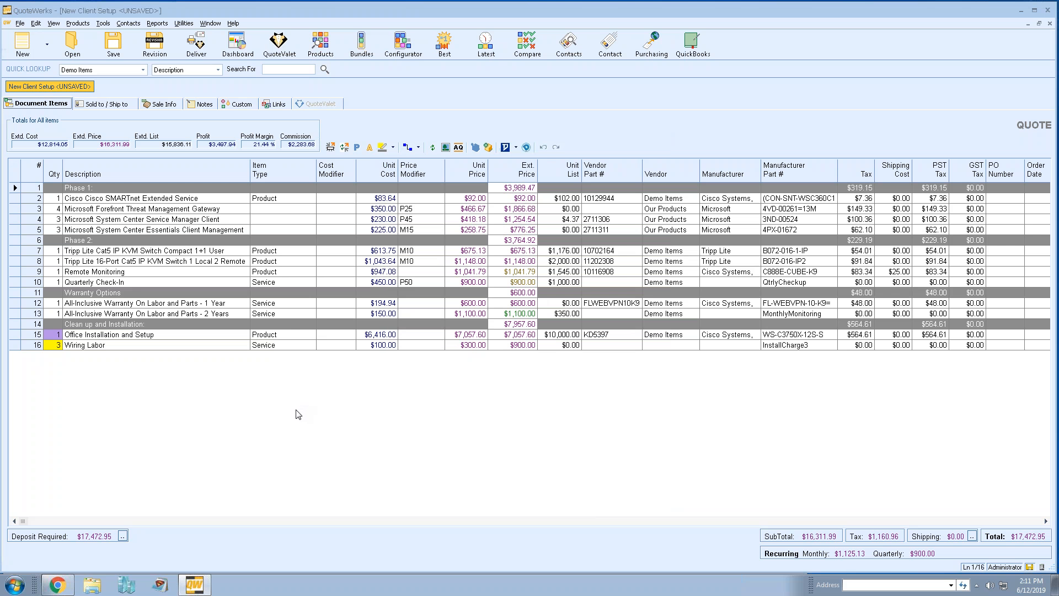
Delete both existing SF field mappings from the Zoho CRM DataLink setup.
click(129, 24)
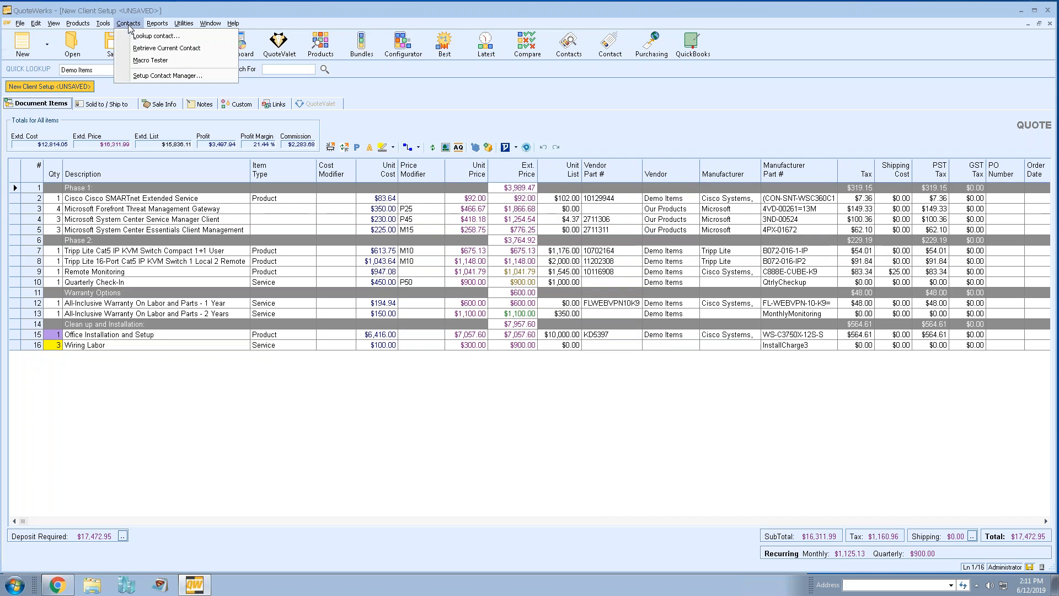
click(147, 75)
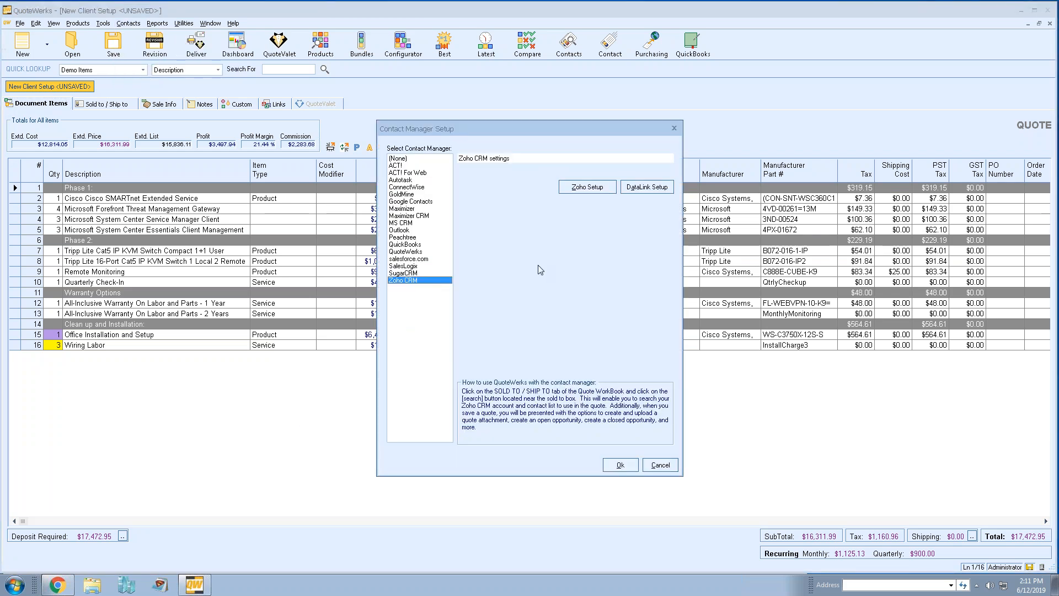
click(644, 193)
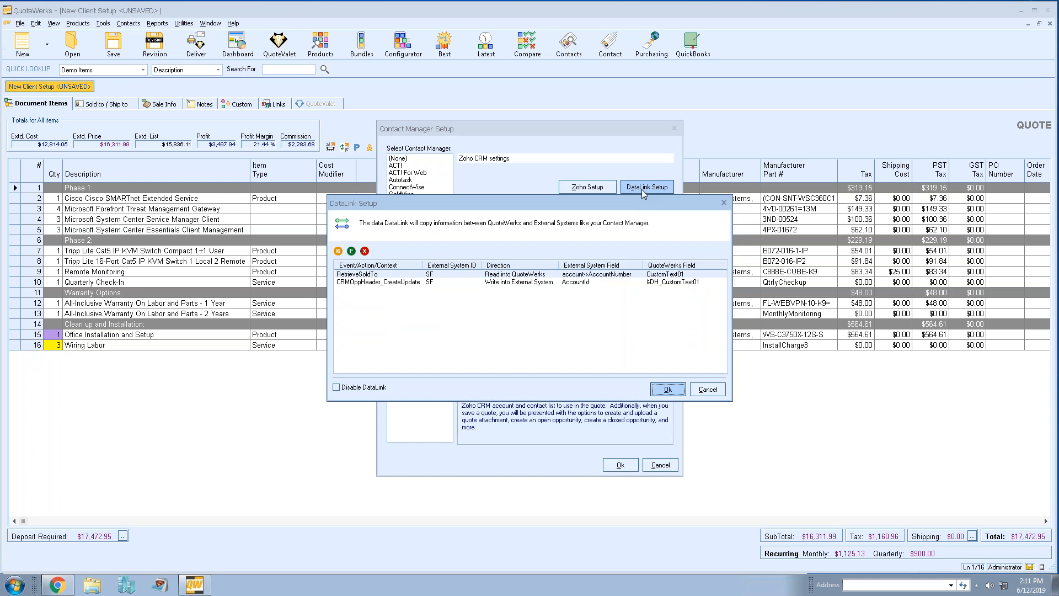
click(375, 274)
click(365, 251)
click(515, 340)
click(382, 275)
click(365, 251)
click(524, 332)
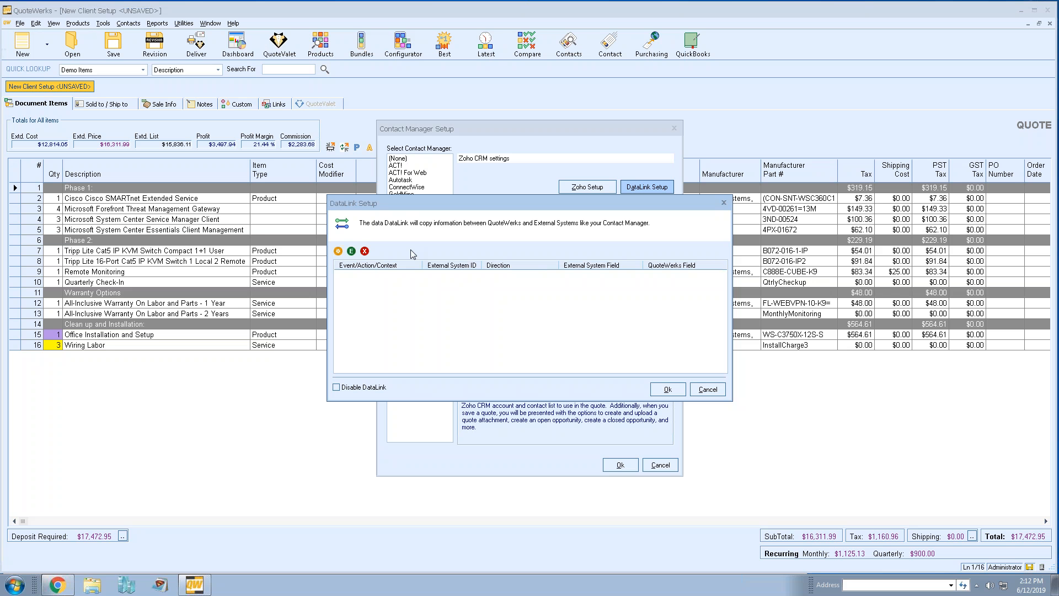
Start a new DataLink mapping for the RetrieveSoldTo event with Zoho as external system, reading into QuoteWerks.
click(339, 252)
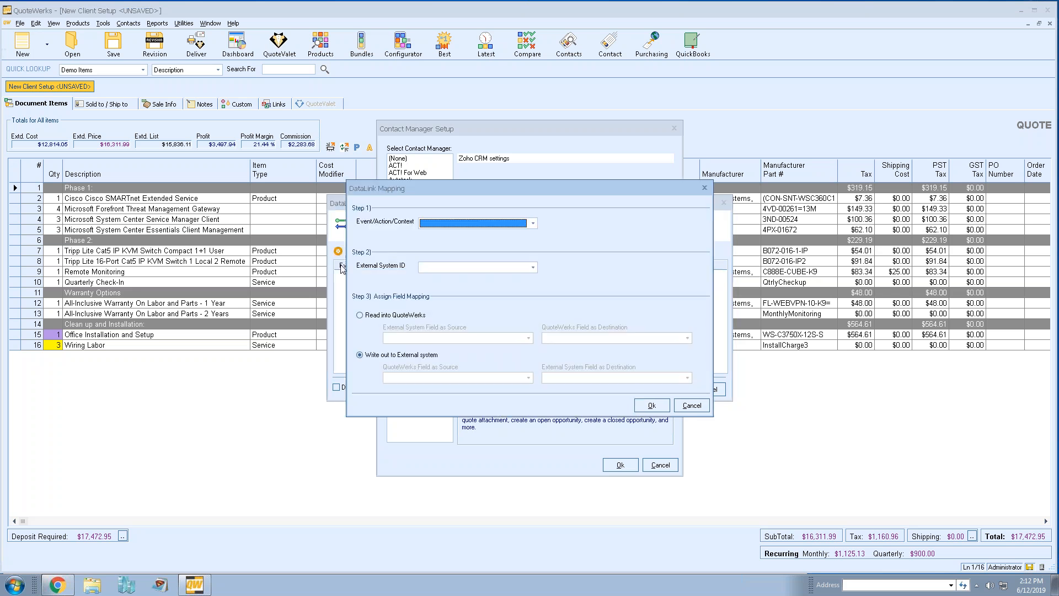
click(533, 224)
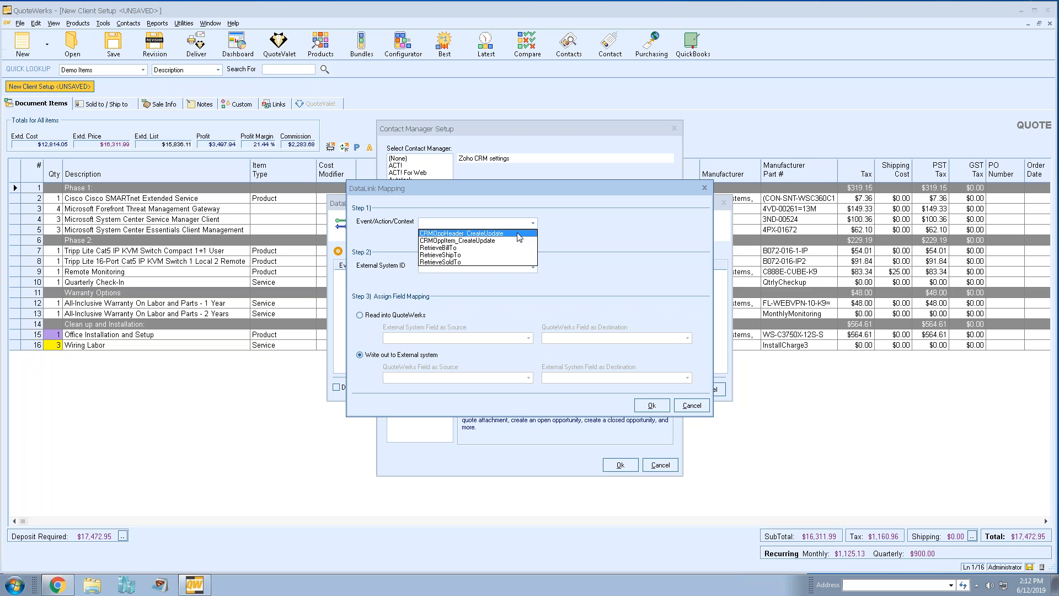
click(479, 262)
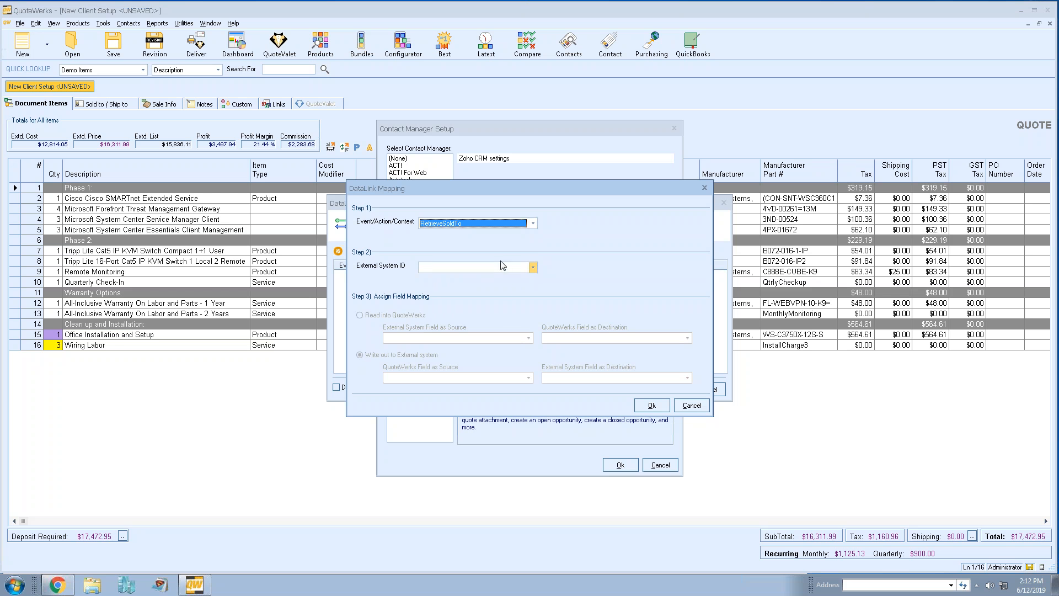
click(533, 267)
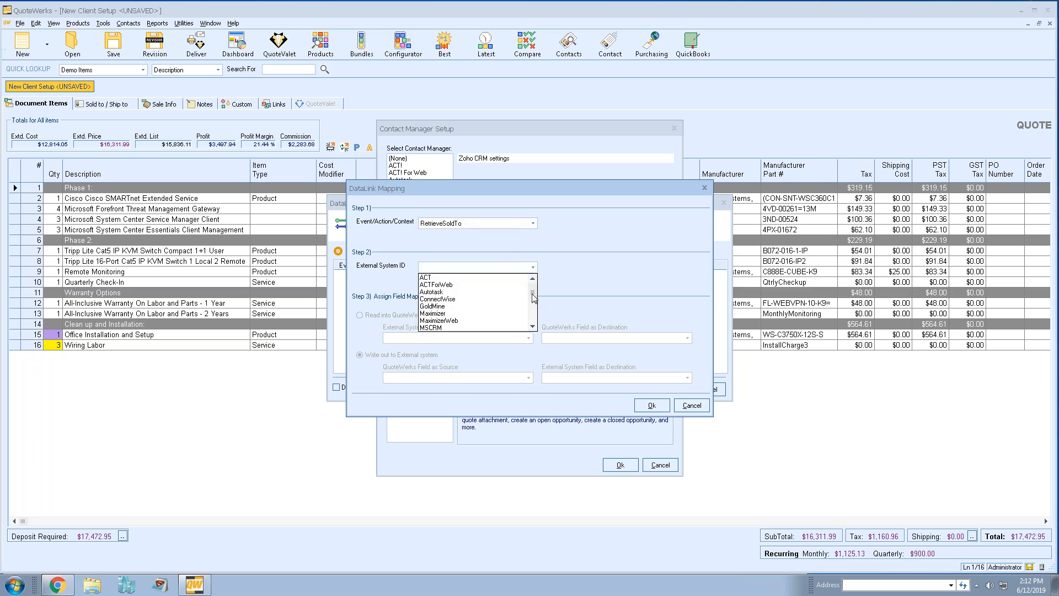
drag(533, 296, 536, 326)
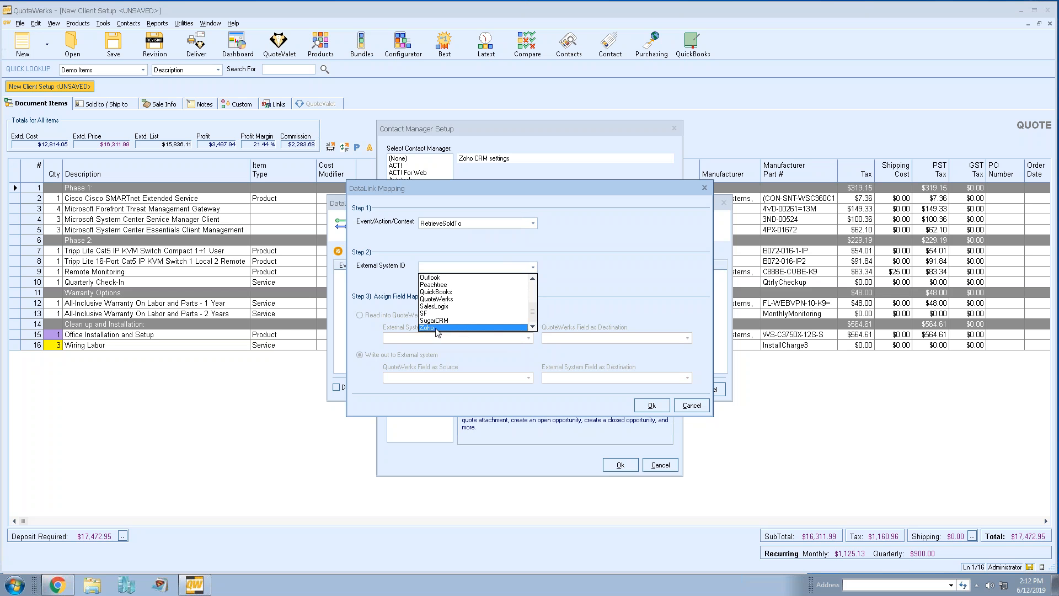
click(438, 328)
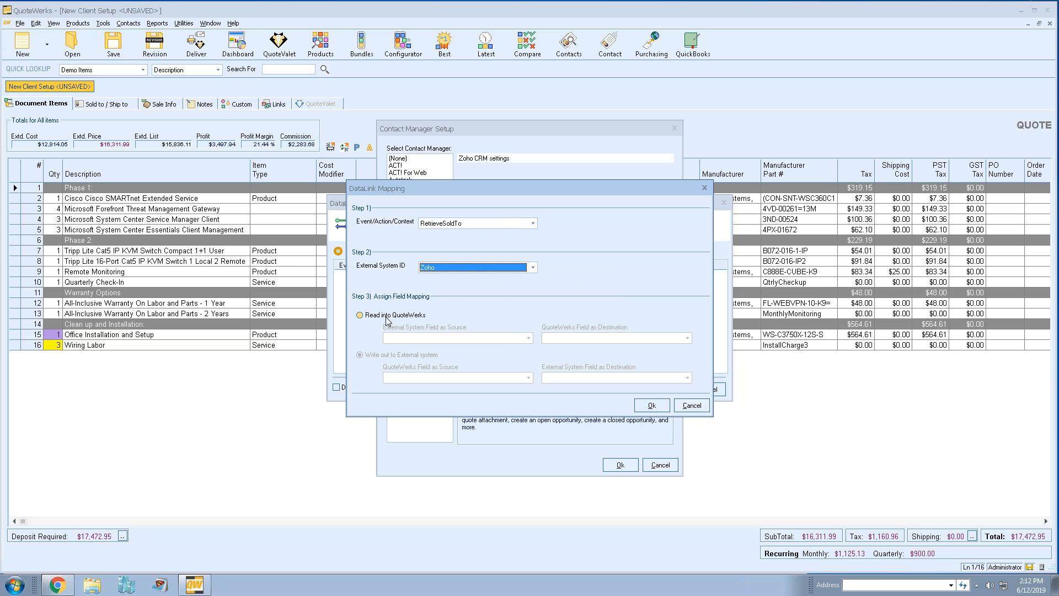
click(432, 316)
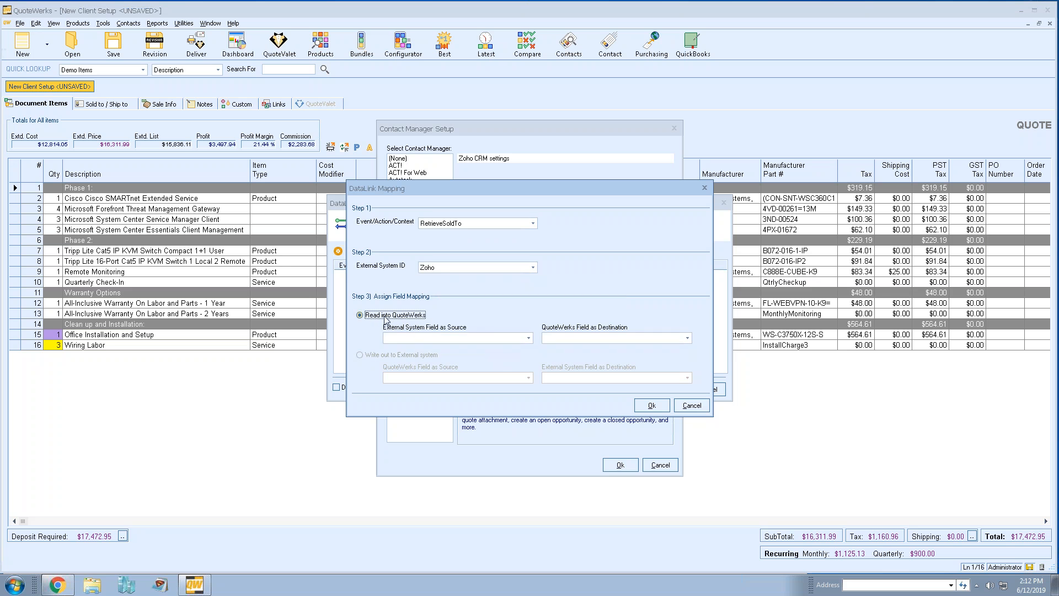
Try mapping account->Account_Number to CustomNumber01, discard it, and leave the DataLink and contact manager setup.
click(530, 339)
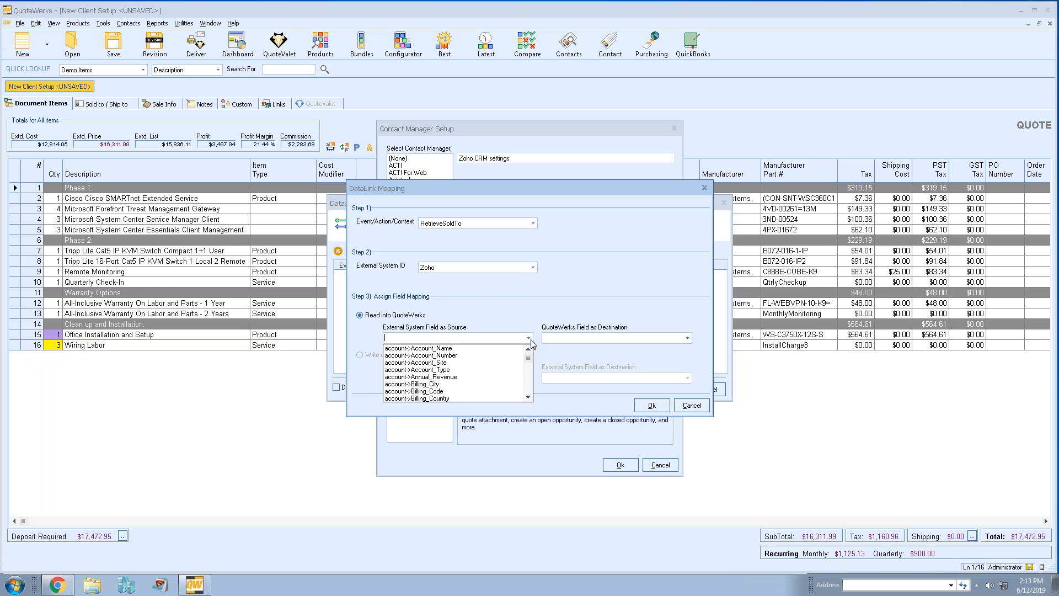
click(450, 356)
click(688, 337)
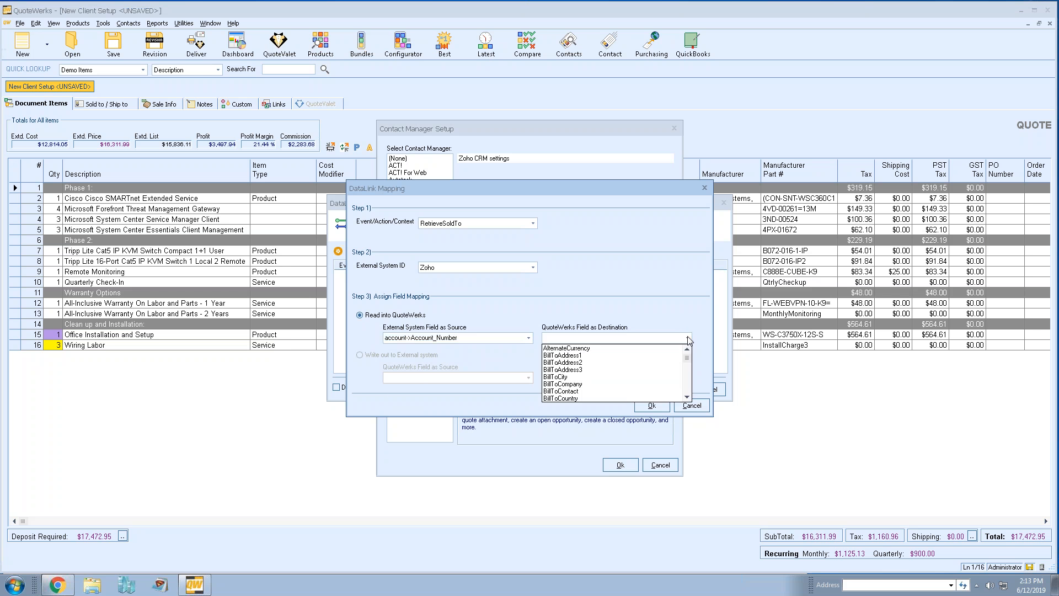
click(686, 397)
click(687, 397)
click(688, 397)
click(688, 398)
click(688, 398)
click(688, 397)
click(688, 398)
drag(687, 360, 688, 368)
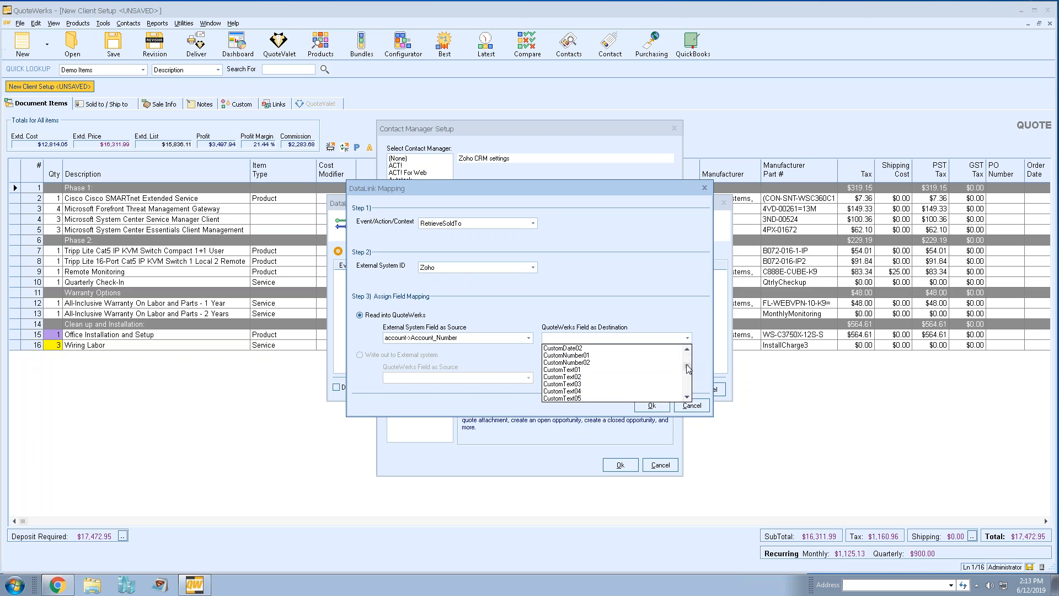
click(572, 355)
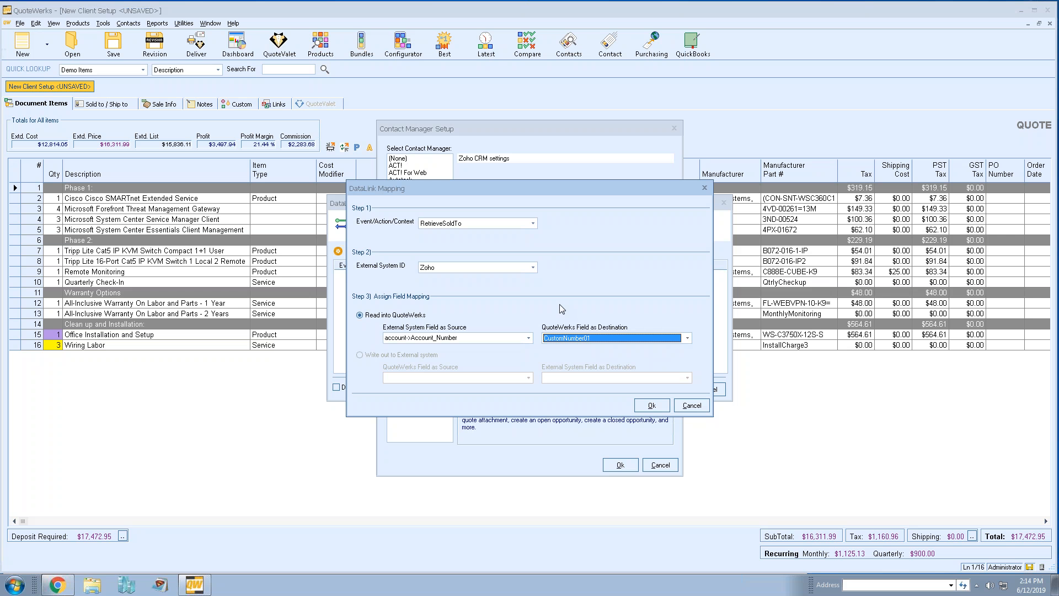
click(691, 405)
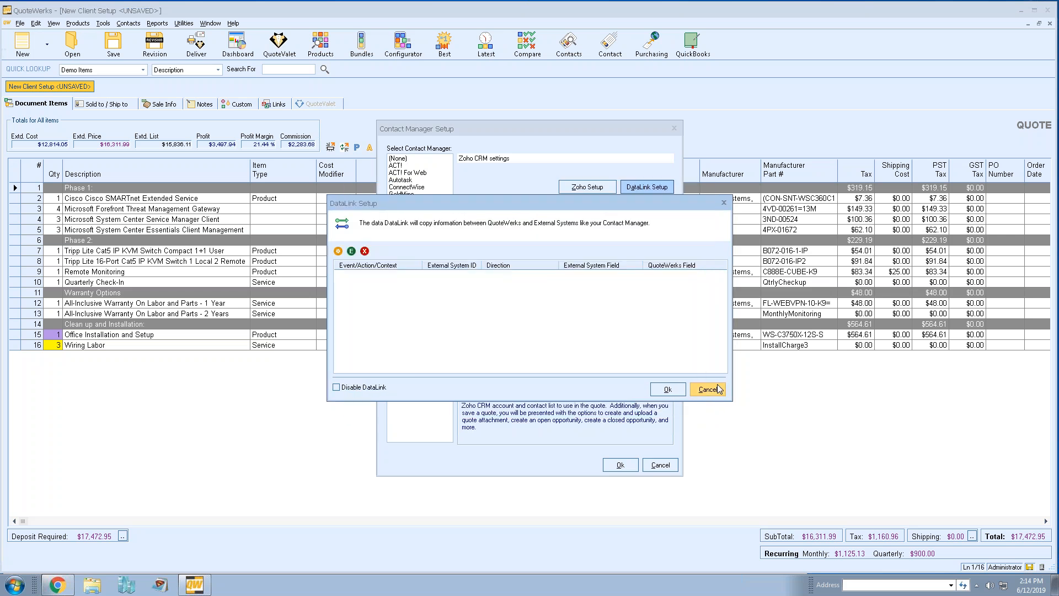
click(717, 389)
click(620, 464)
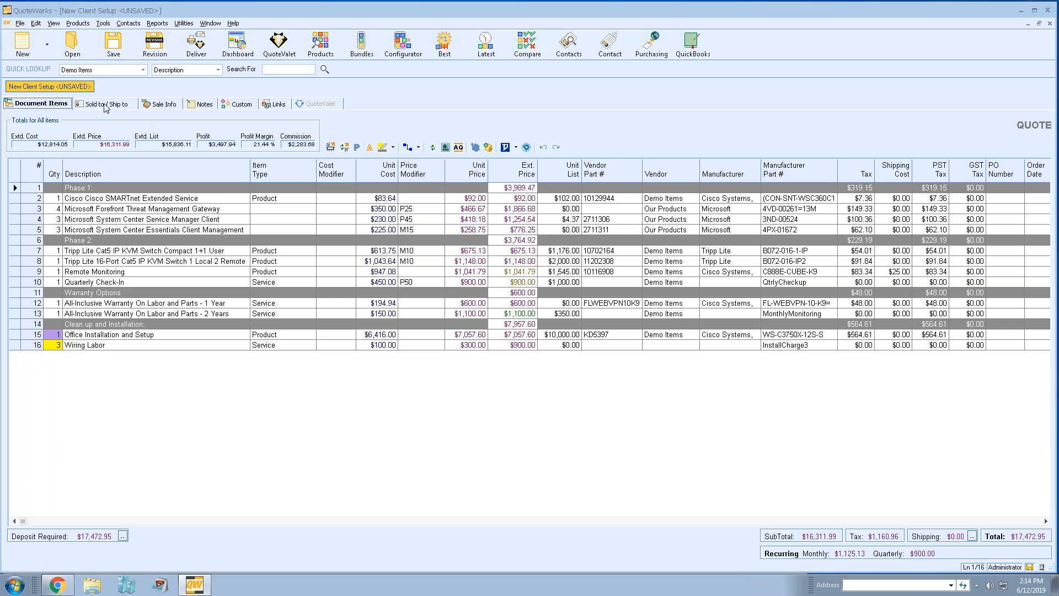
Look up the Zoho CRM account name "aspire" and use the matching contact for the quote's sold-to, ship-to and bill-to details.
click(105, 105)
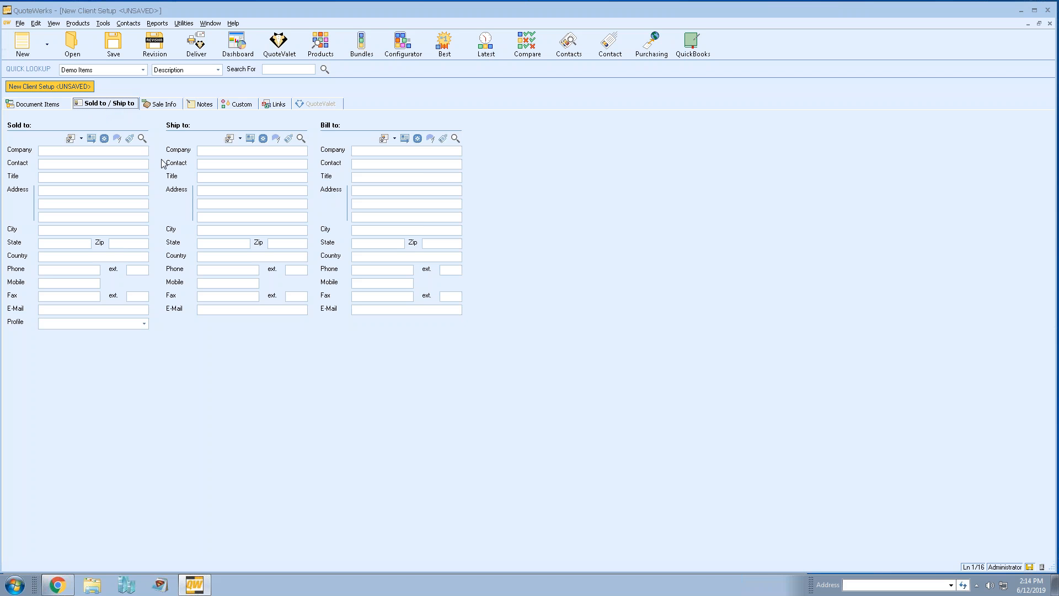
click(143, 139)
drag(447, 164, 582, 117)
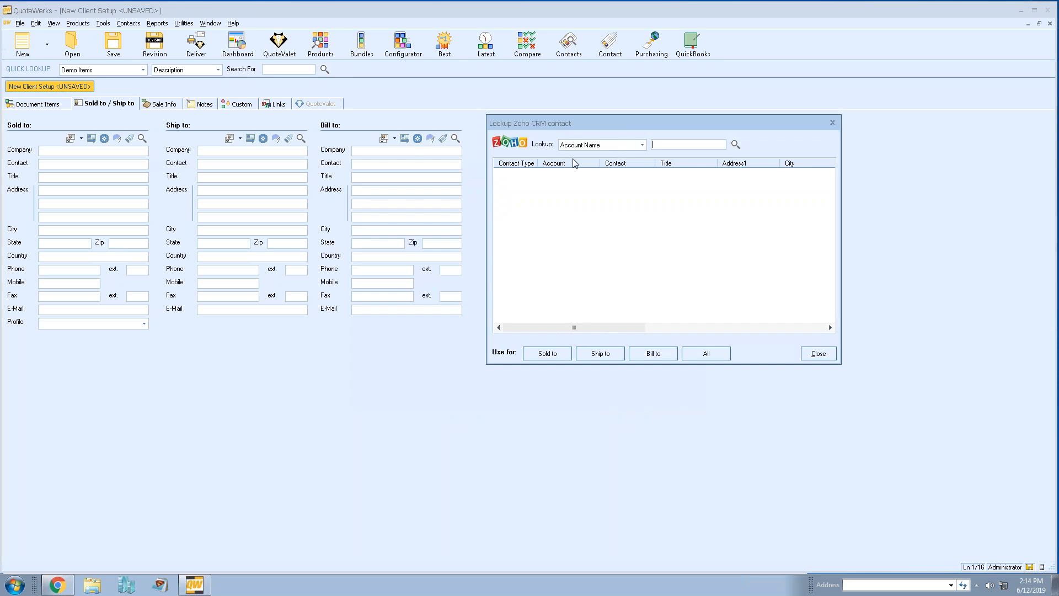
click(641, 145)
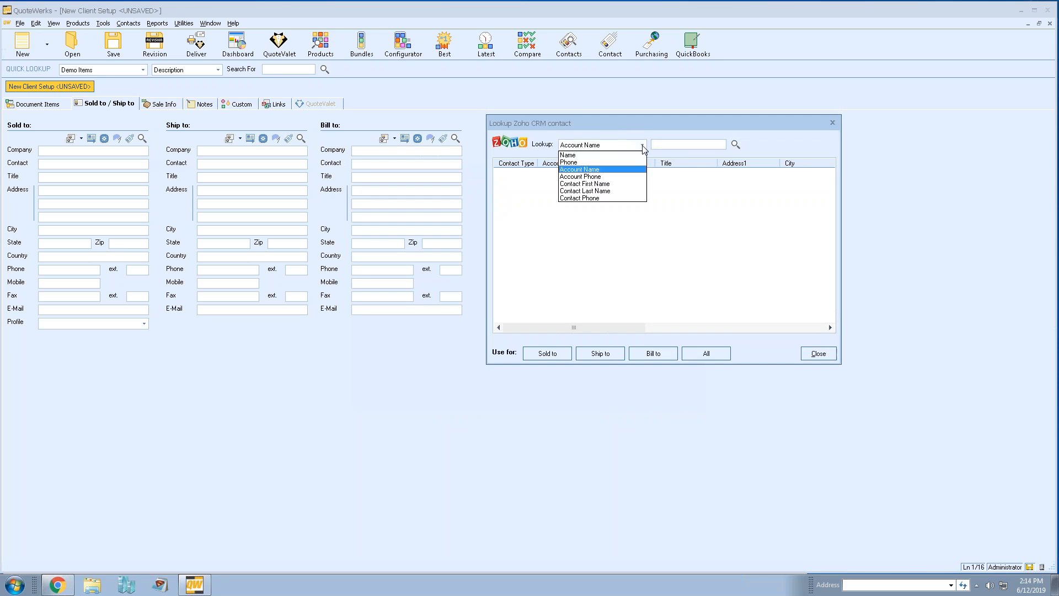
click(622, 169)
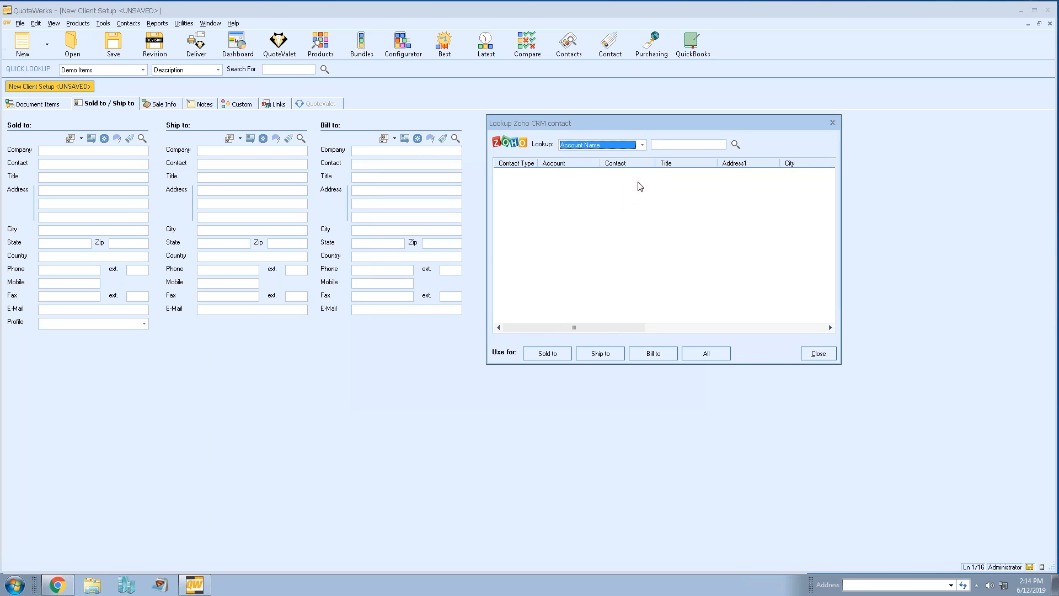
click(652, 144)
text(aspire)
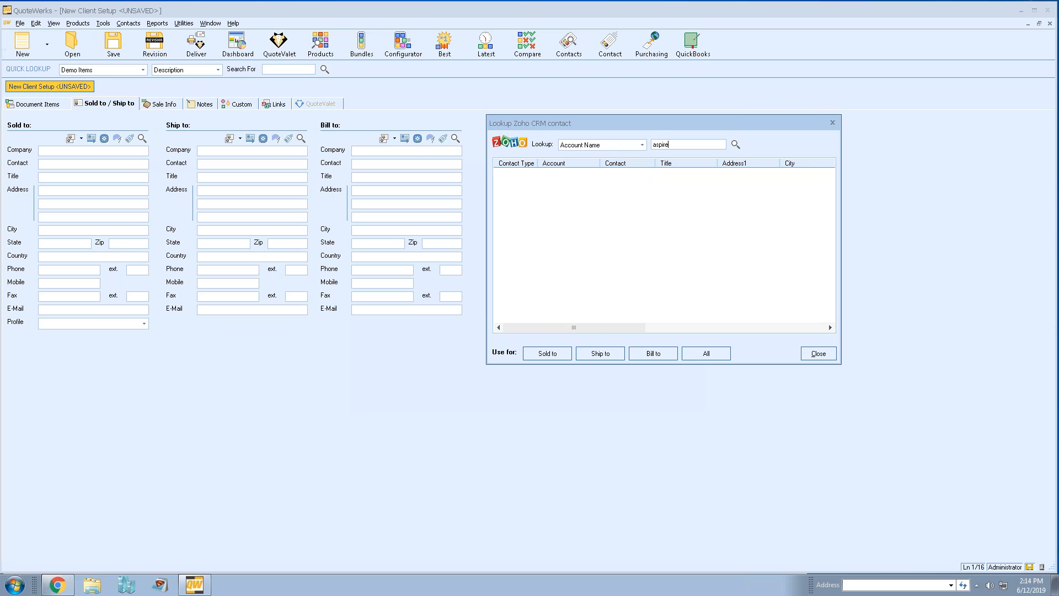
click(735, 144)
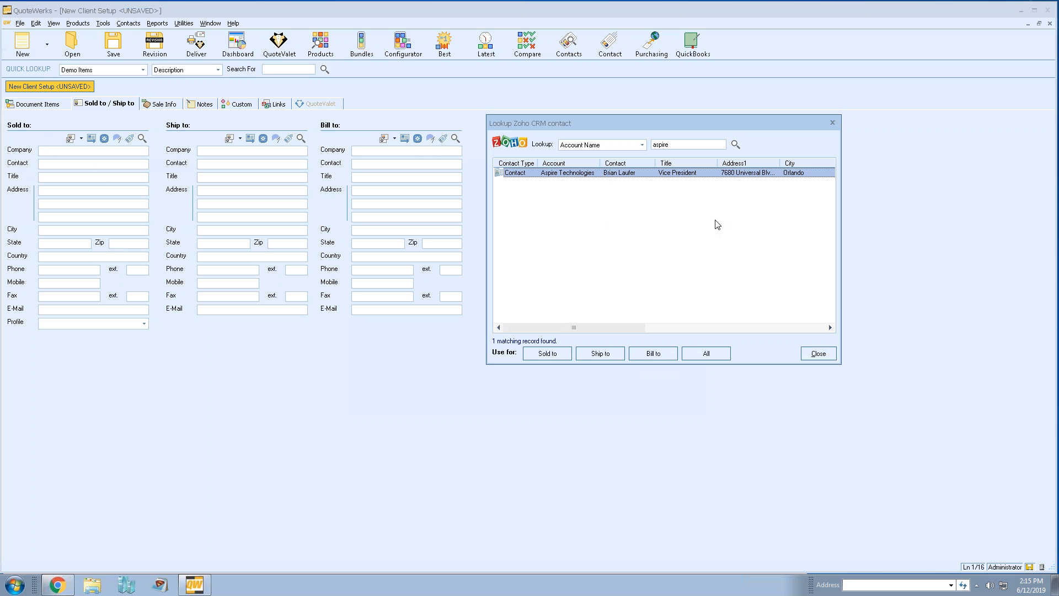
click(699, 352)
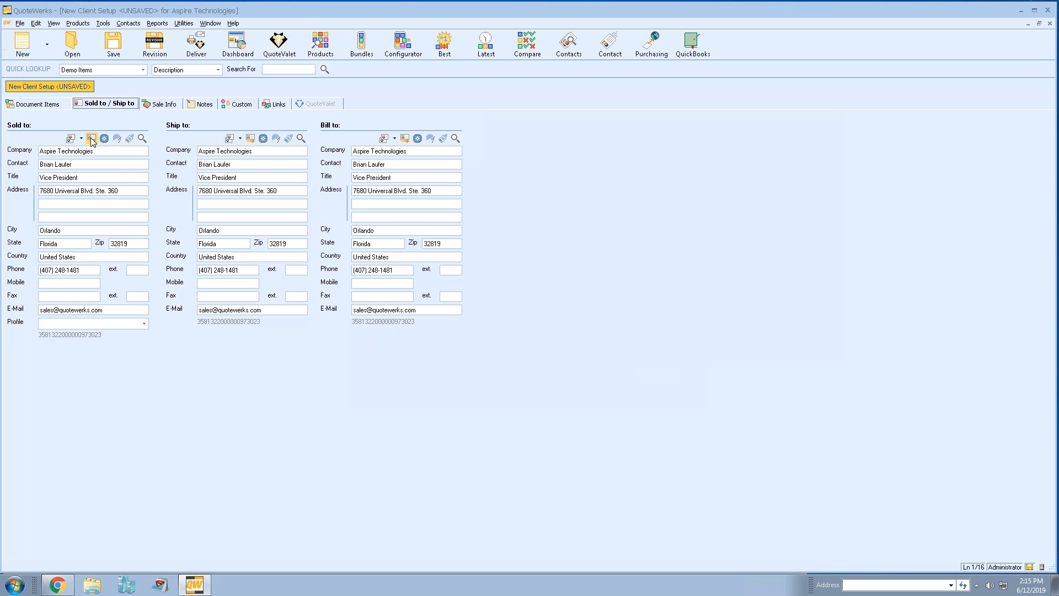
Start saving the quote from the document items view, naming it "New Client Setup- Zoho Webinar".
click(55, 106)
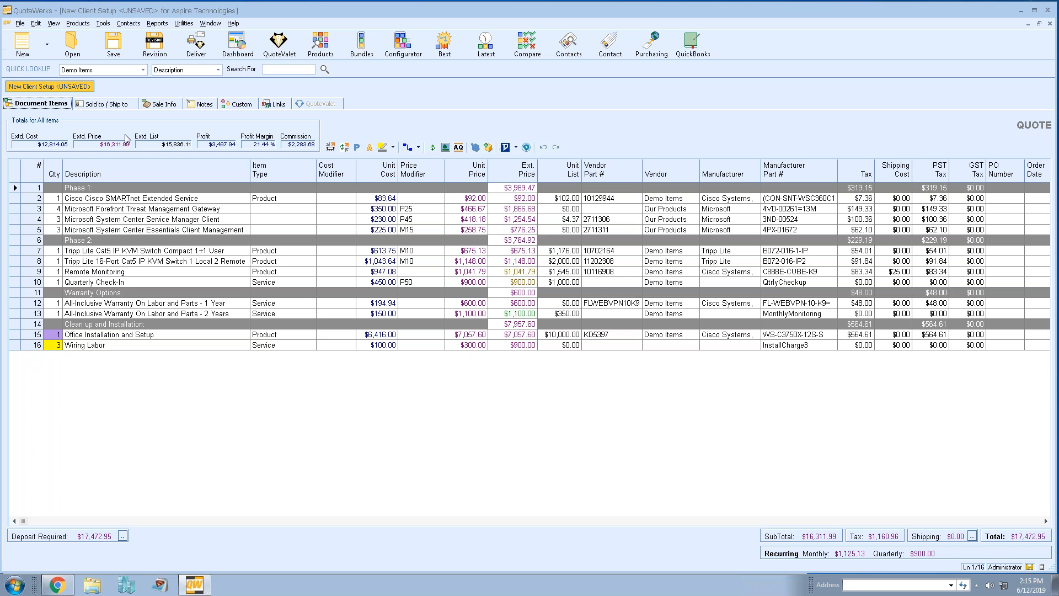
click(115, 43)
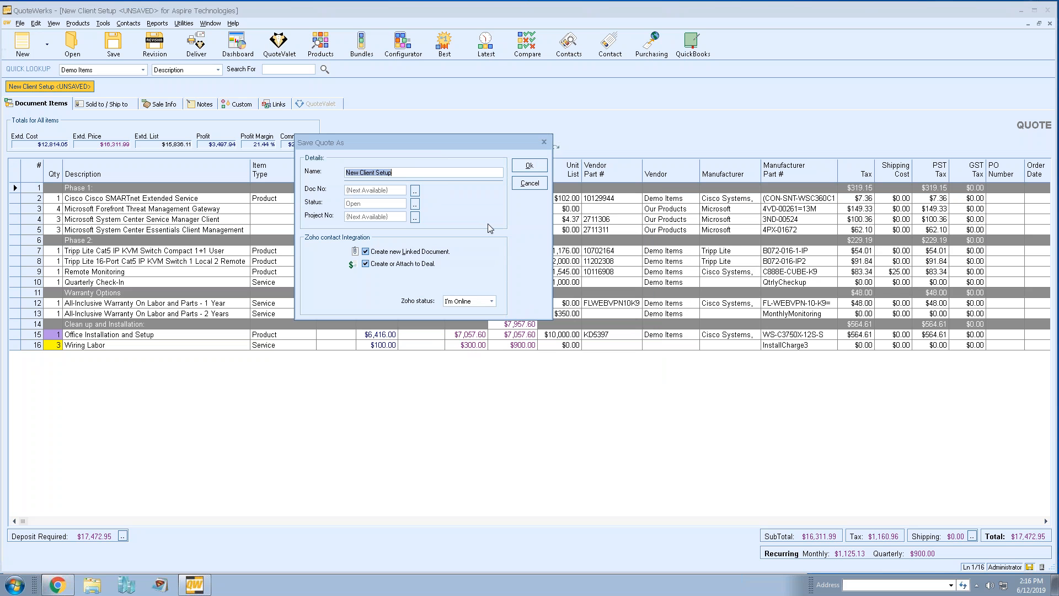
click(401, 172)
text(- Zoho Webinar)
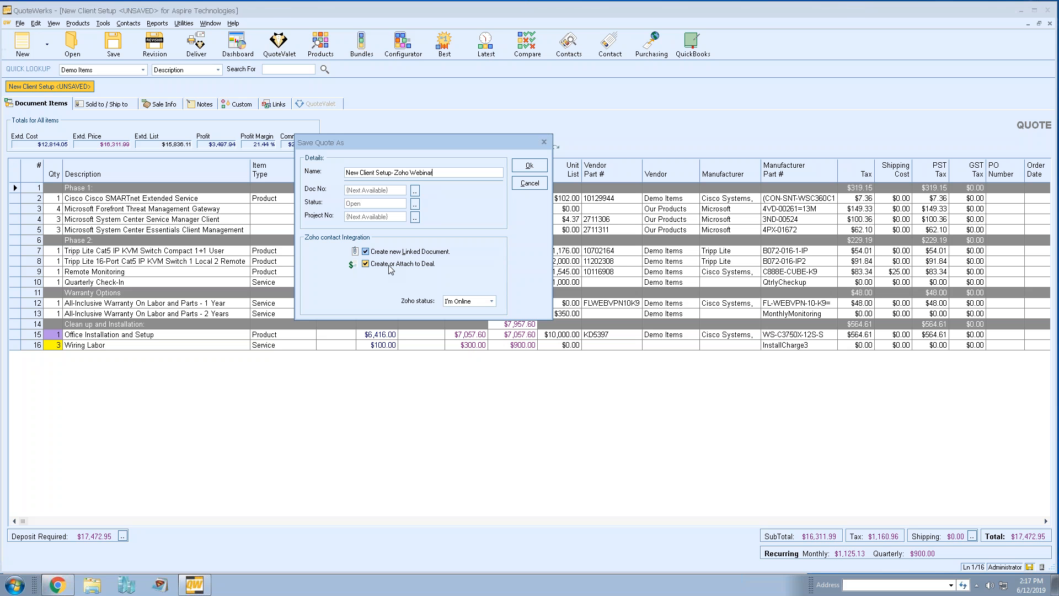
Try the I'm Offline Zoho status for the quote save and return it to I'm Online.
click(492, 301)
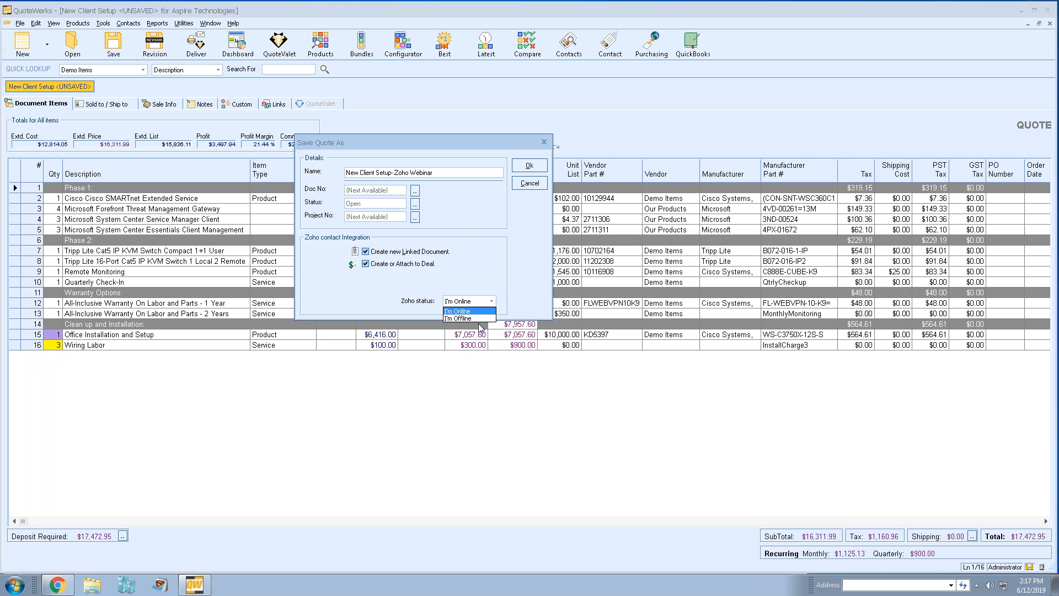
click(479, 319)
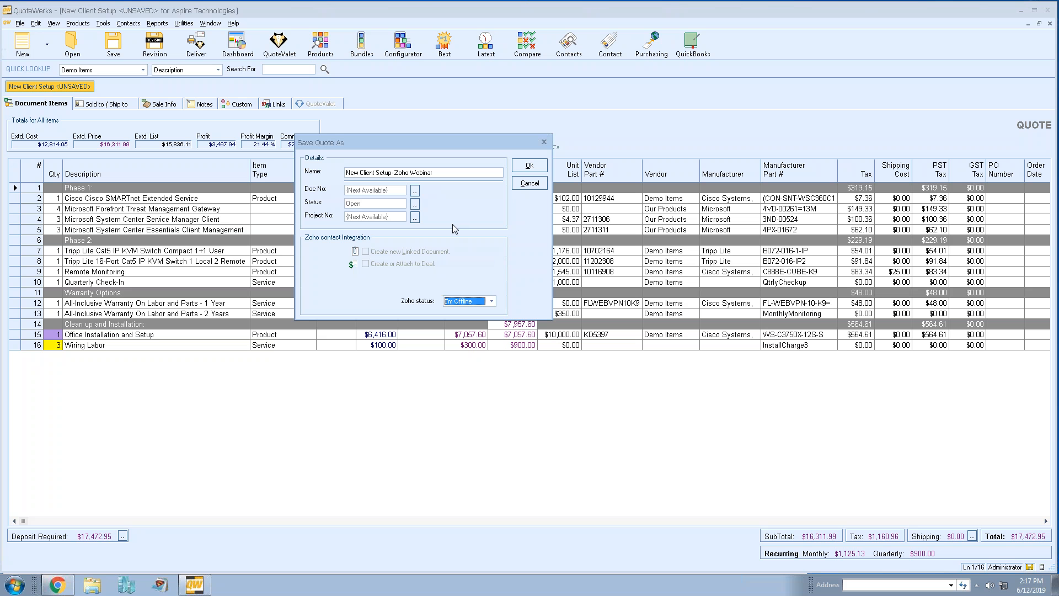
click(491, 301)
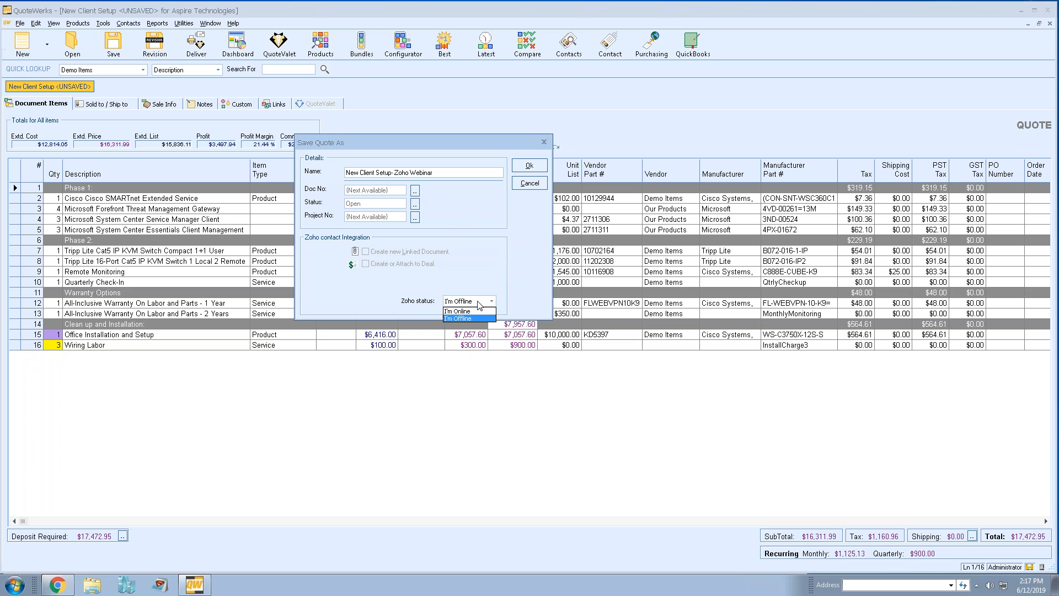
click(461, 316)
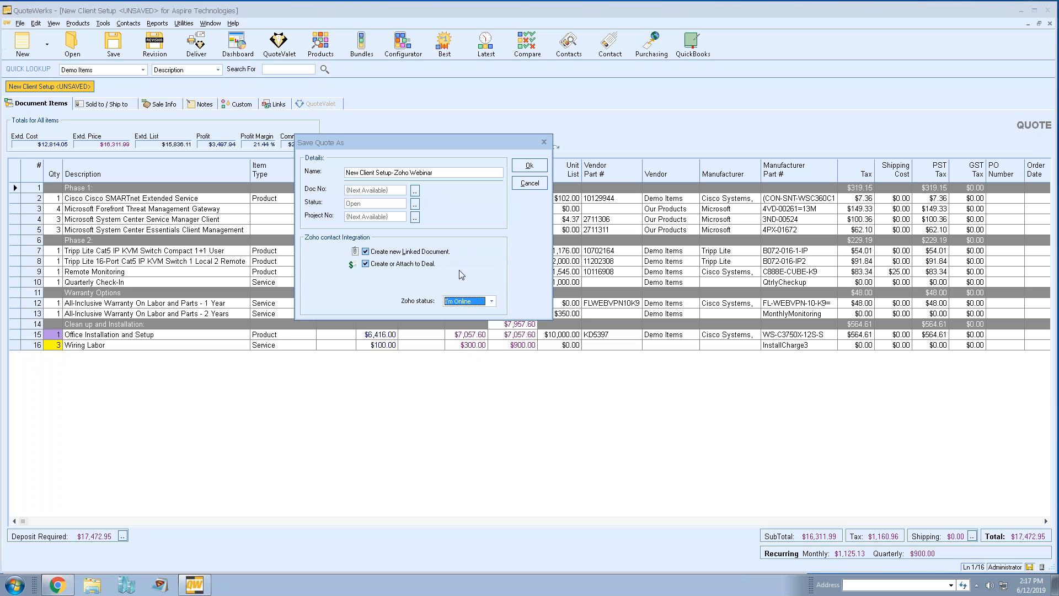
Save the quote with both Create new Linked Document and Create or Attach to Deal enabled.
click(365, 264)
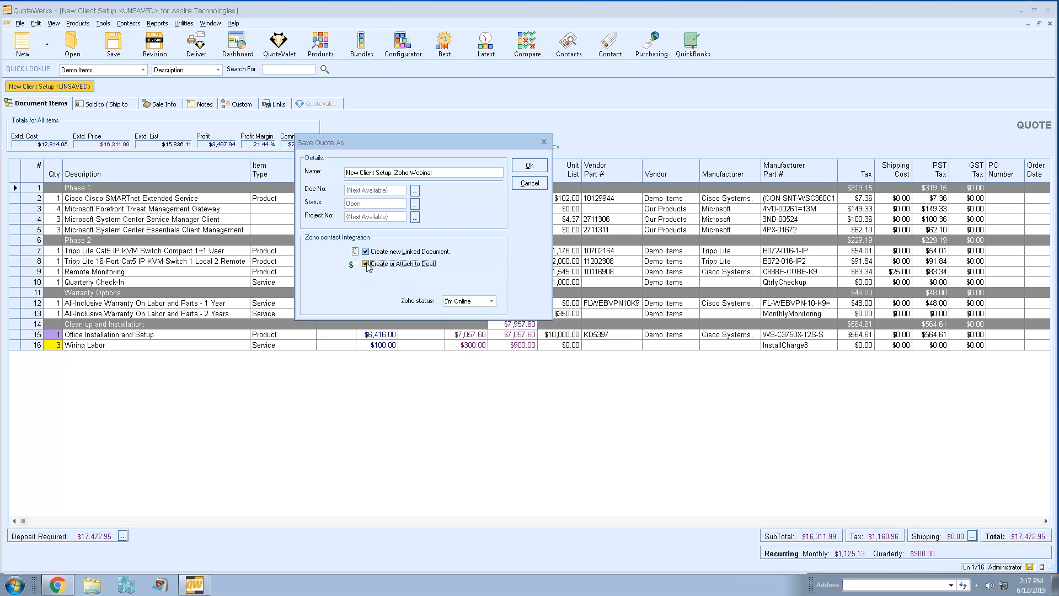
click(365, 252)
click(365, 264)
click(365, 251)
click(366, 264)
click(366, 265)
click(366, 264)
click(541, 169)
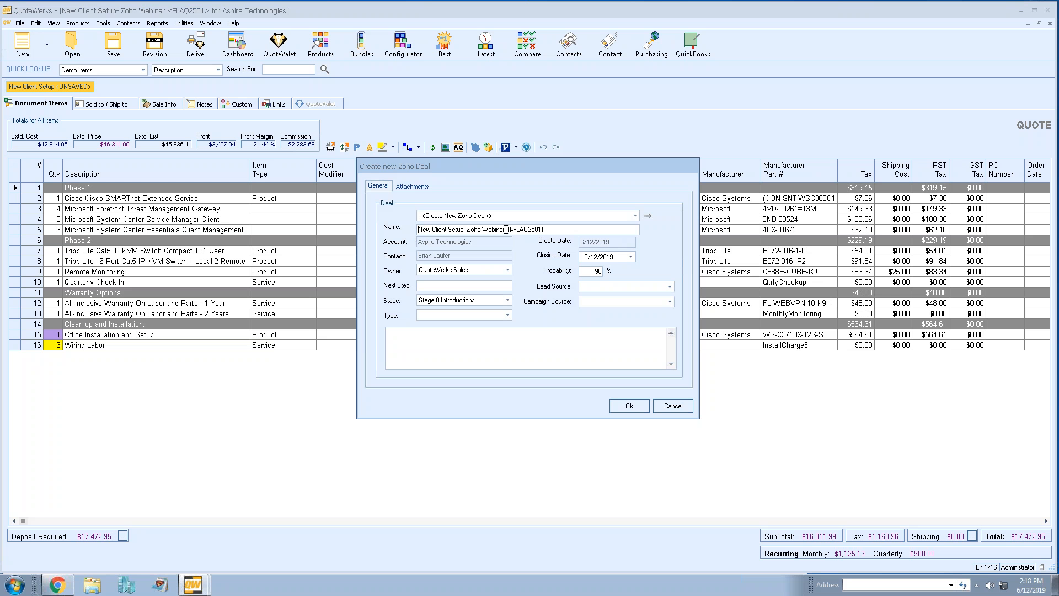
drag(504, 230, 418, 230)
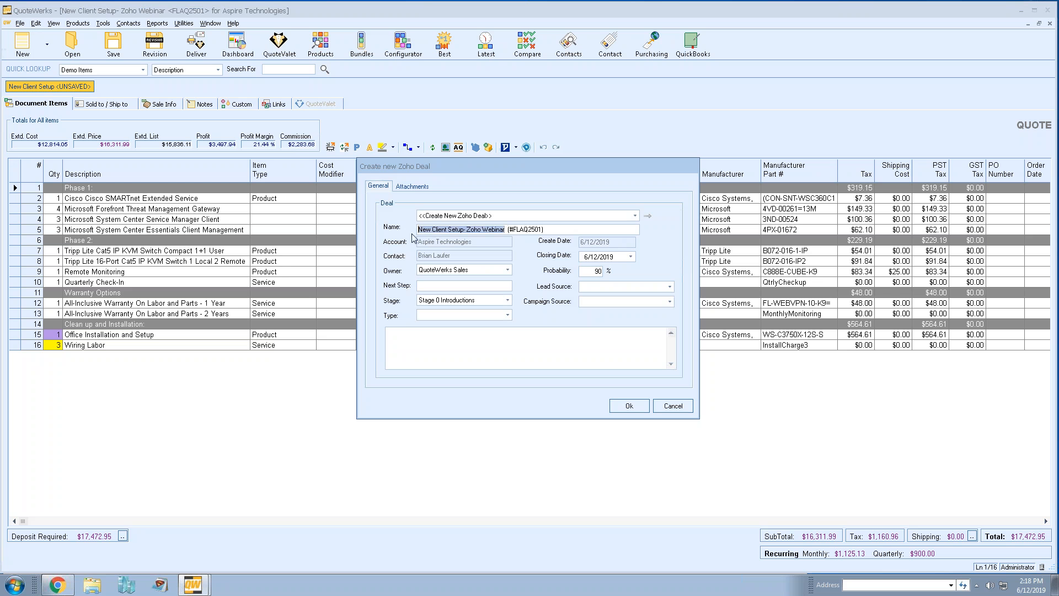
drag(544, 230, 506, 234)
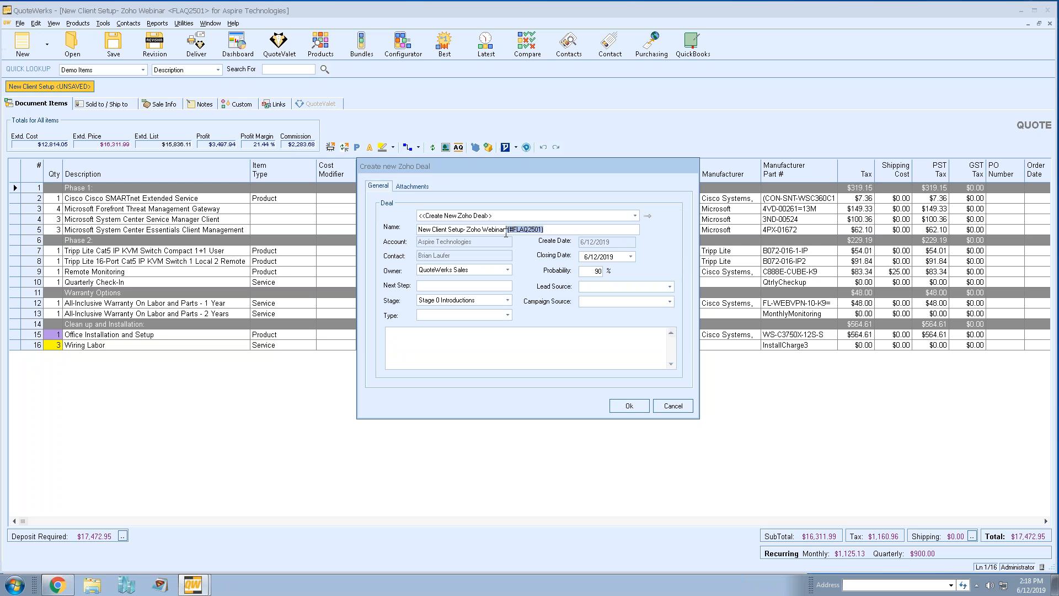
click(546, 231)
Set the new Zoho deal's stage to Stage 3 Value Proposition and its type to Existing Business.
click(507, 300)
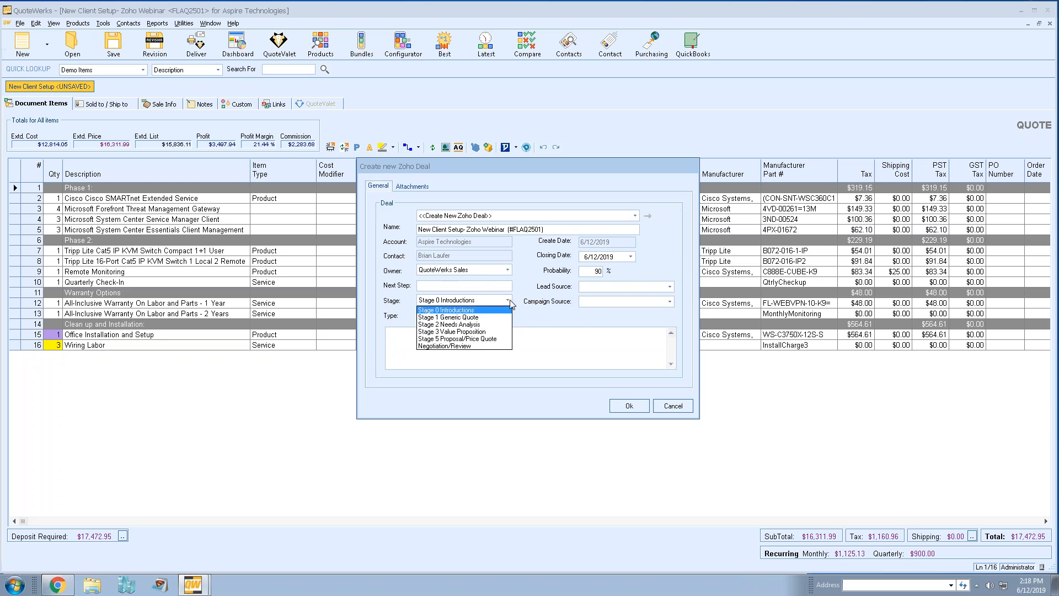
click(480, 332)
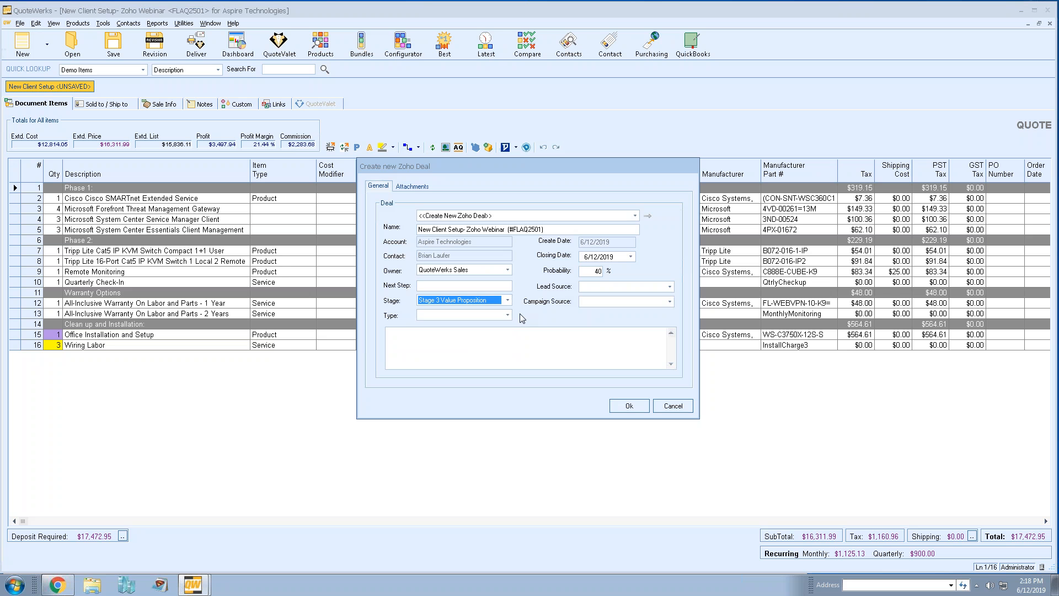
click(508, 314)
click(490, 332)
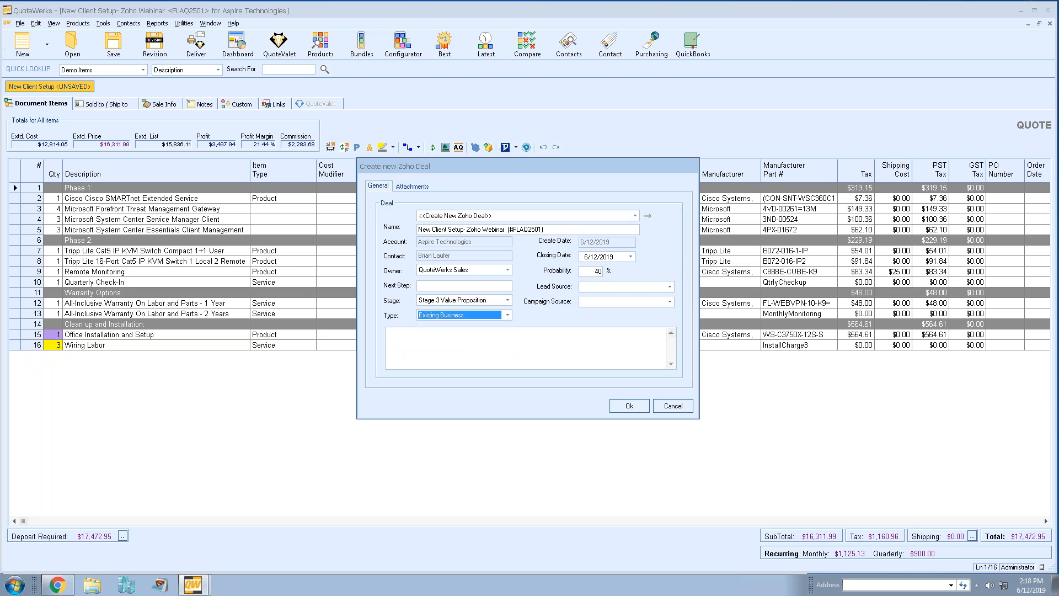
click(500, 334)
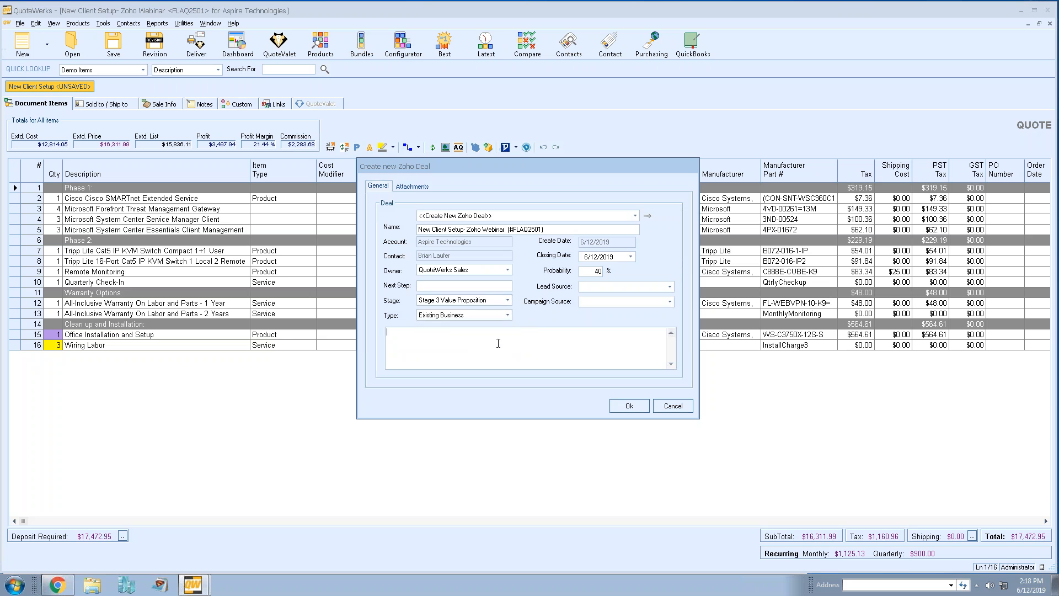
Set the new Zoho deal's closing date to 6/21/2019, check the existing deal choices, and reselect Create New Zoho Deal.
click(630, 257)
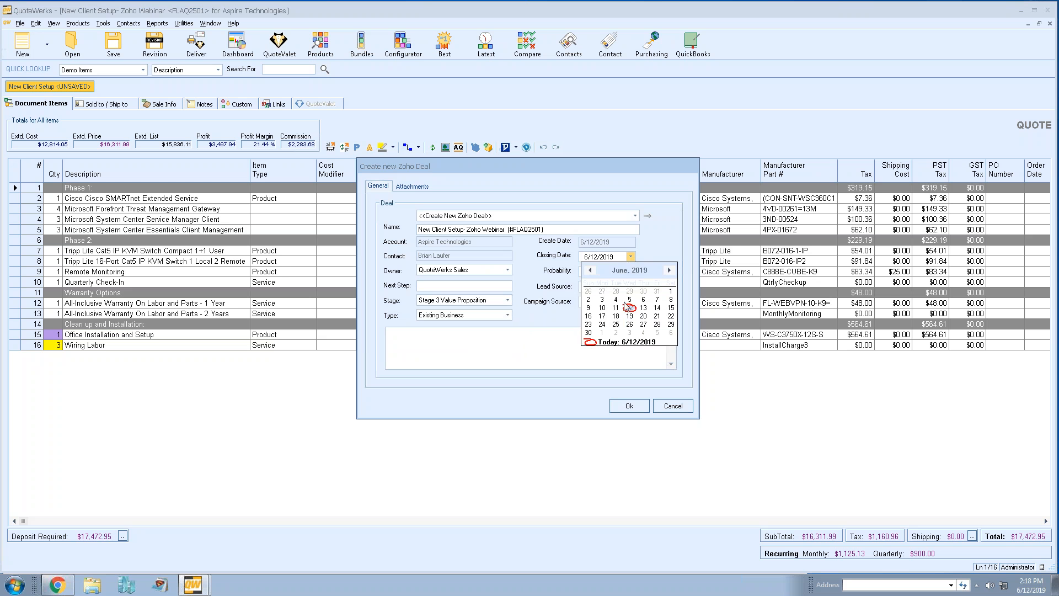
click(657, 316)
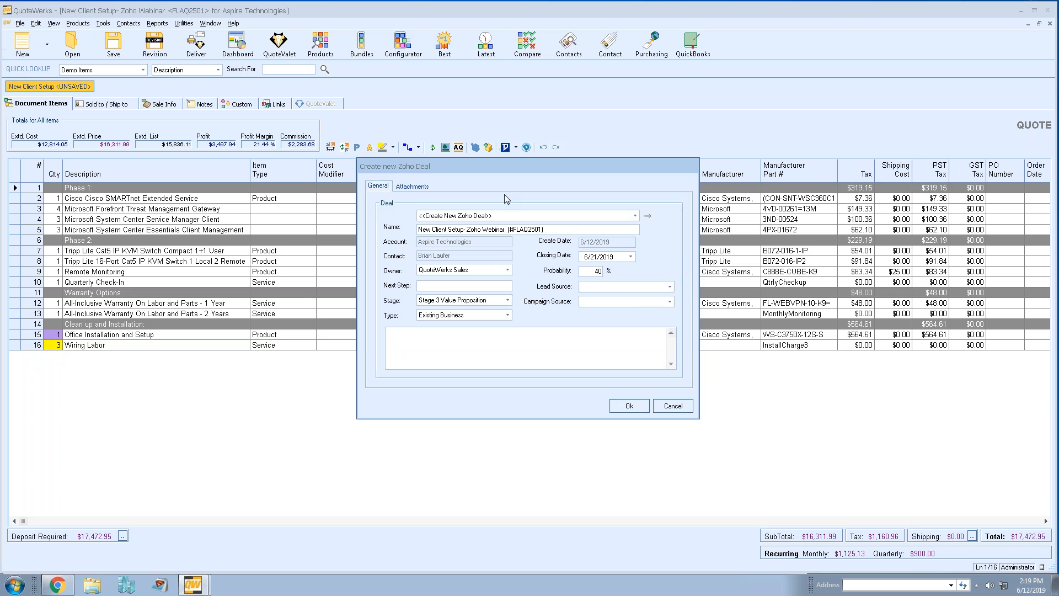
click(635, 216)
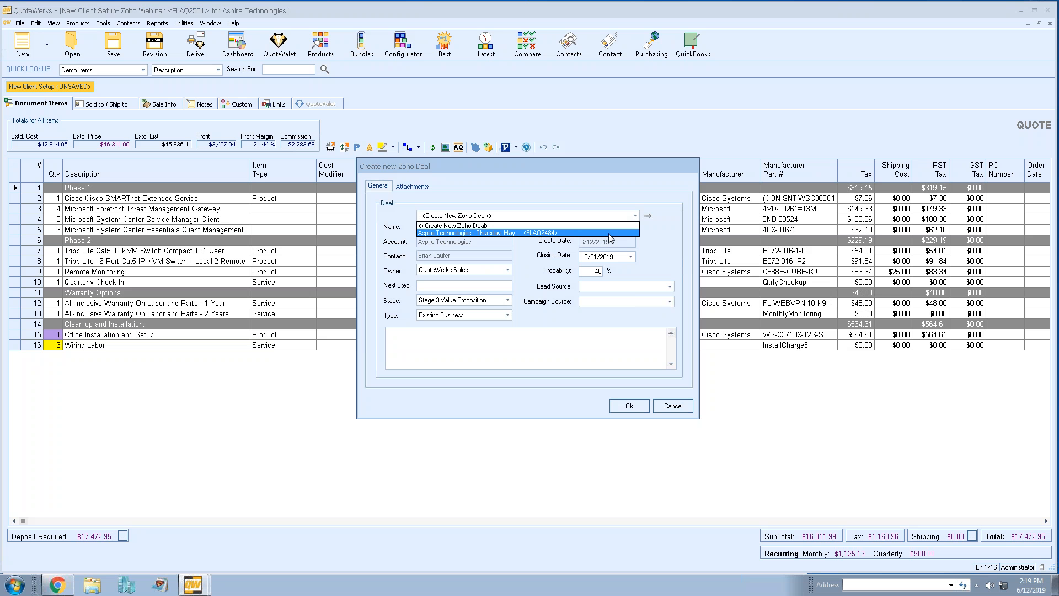
click(473, 226)
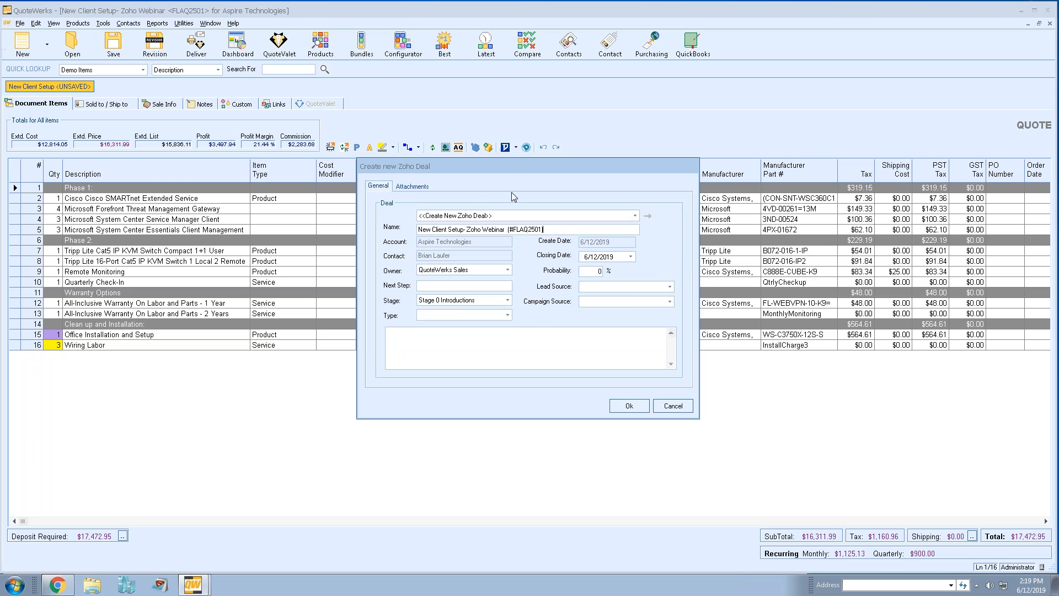
Set the new Zoho deal's stage to Stage 3 Value Proposition and create the deal without adding attachments.
click(507, 301)
click(496, 331)
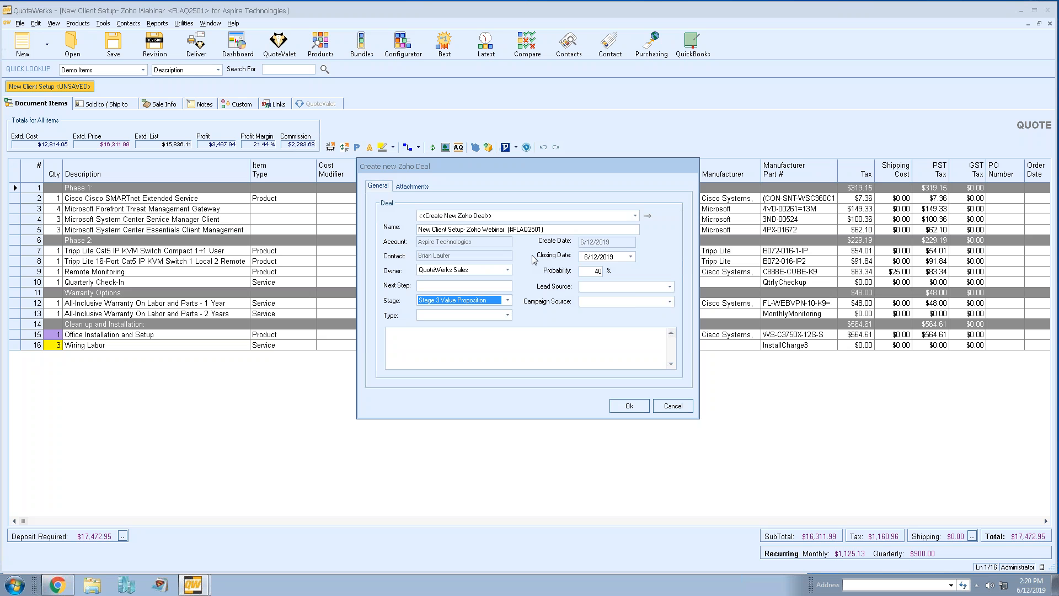
click(416, 188)
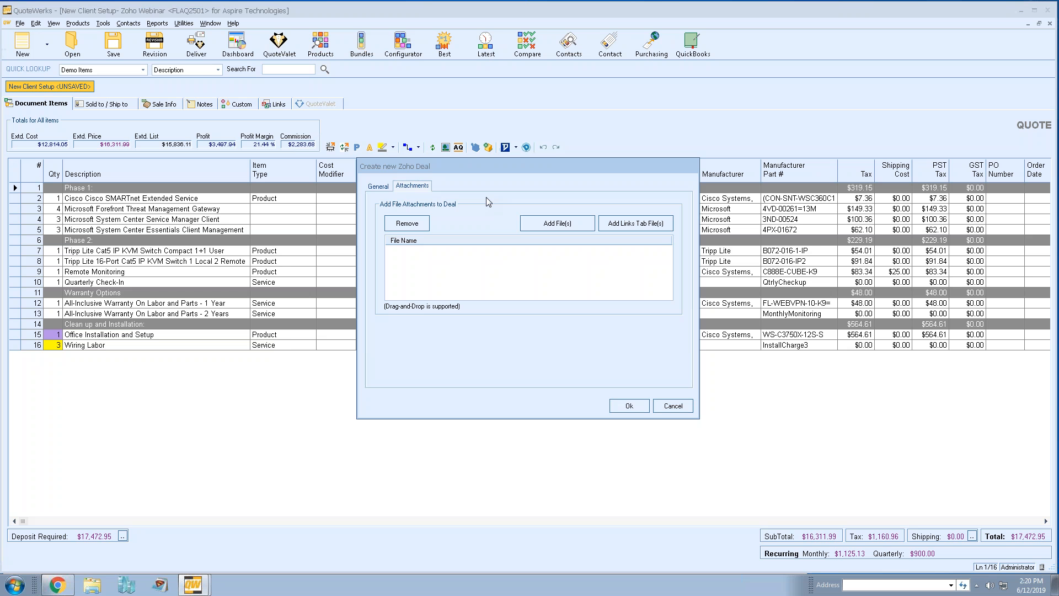
click(376, 187)
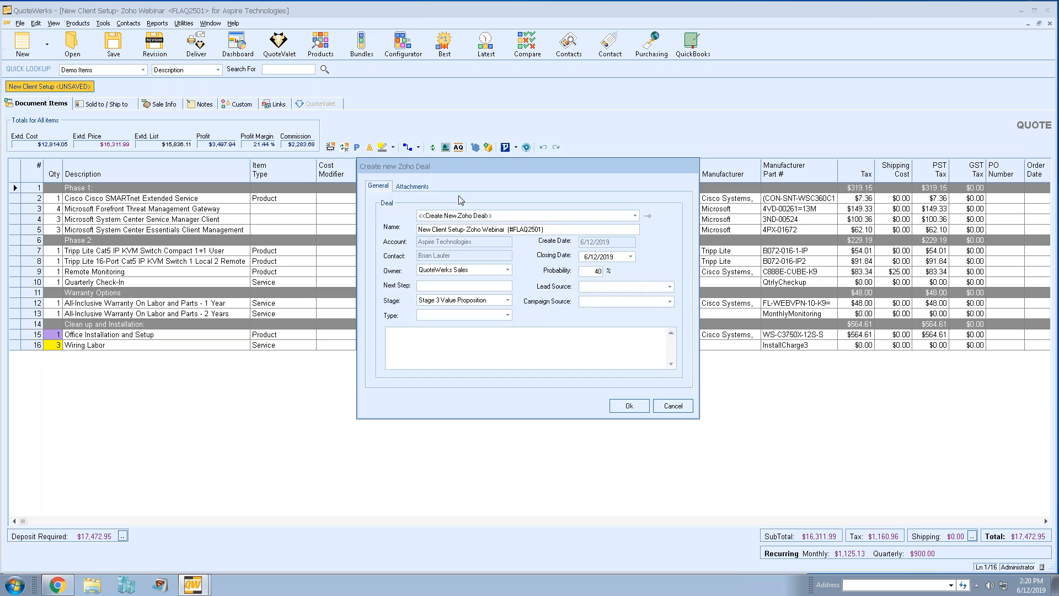
click(623, 408)
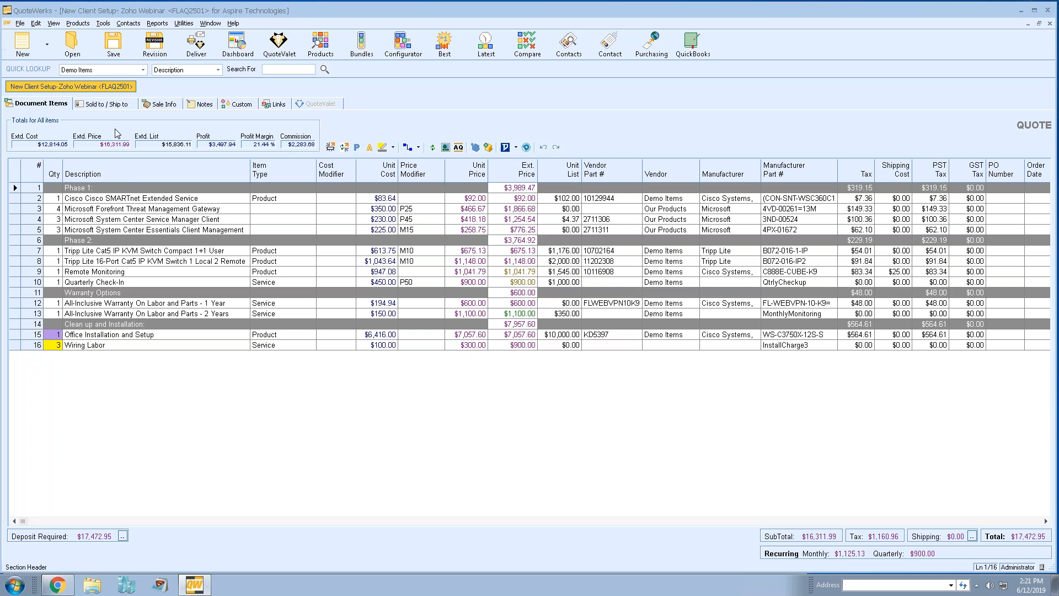
Open the saved quote's linked deal in Zoho CRM and close the Zoho OAuth Successful page.
click(272, 104)
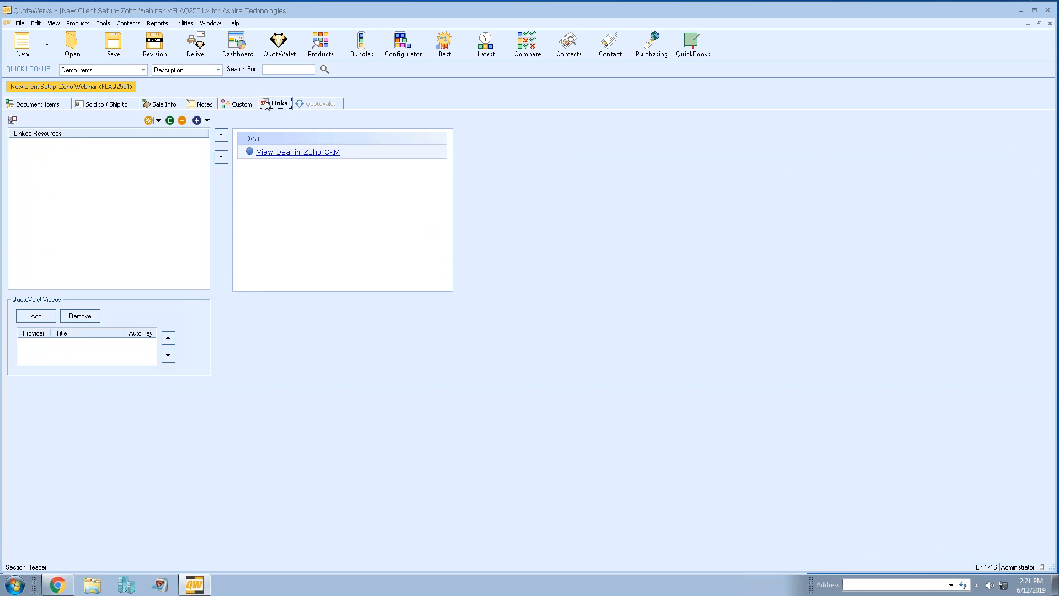
click(287, 153)
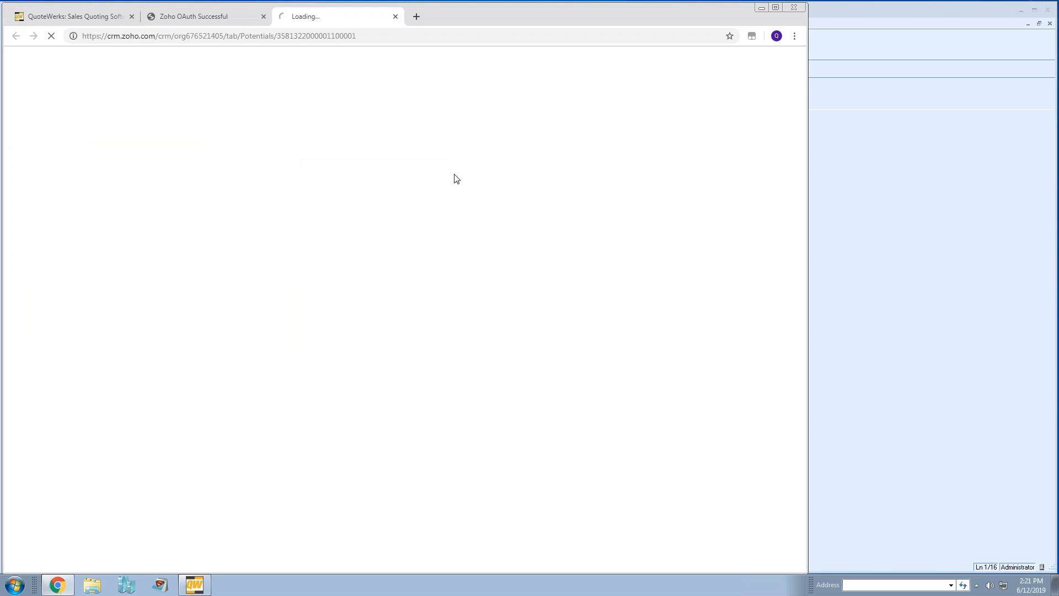
click(263, 16)
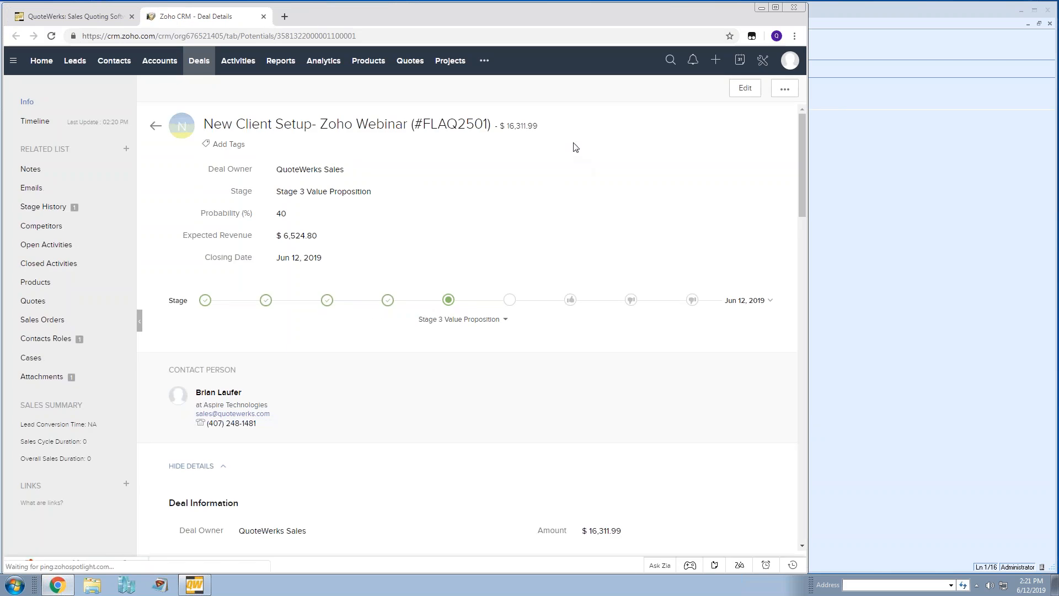
Examine the deal's summary, deal information, related lists and attachments in Zoho CRM.
scroll(669, 155, down, 6)
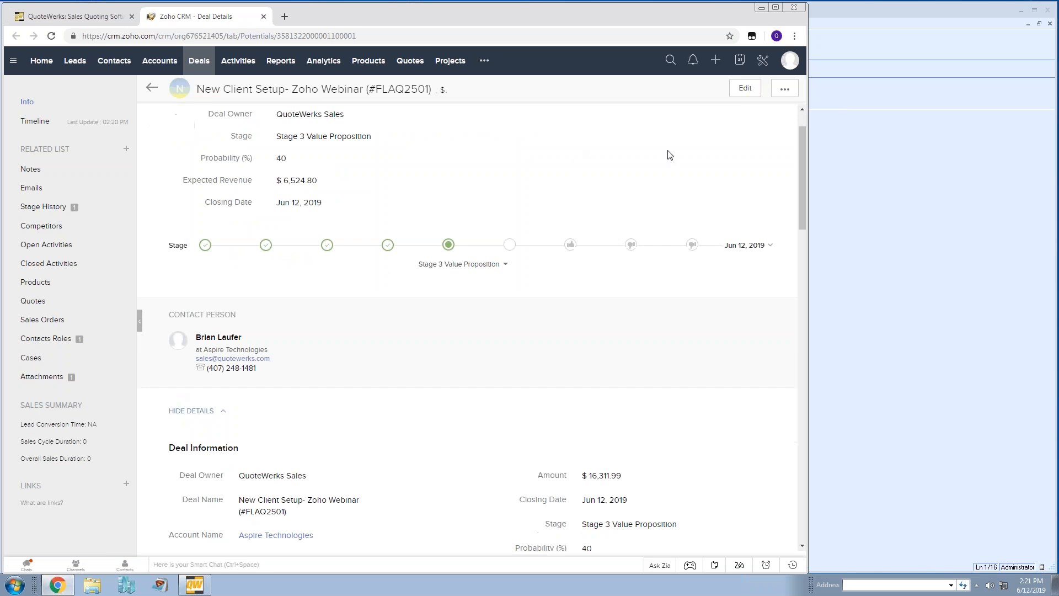
scroll(744, 199, down, 1)
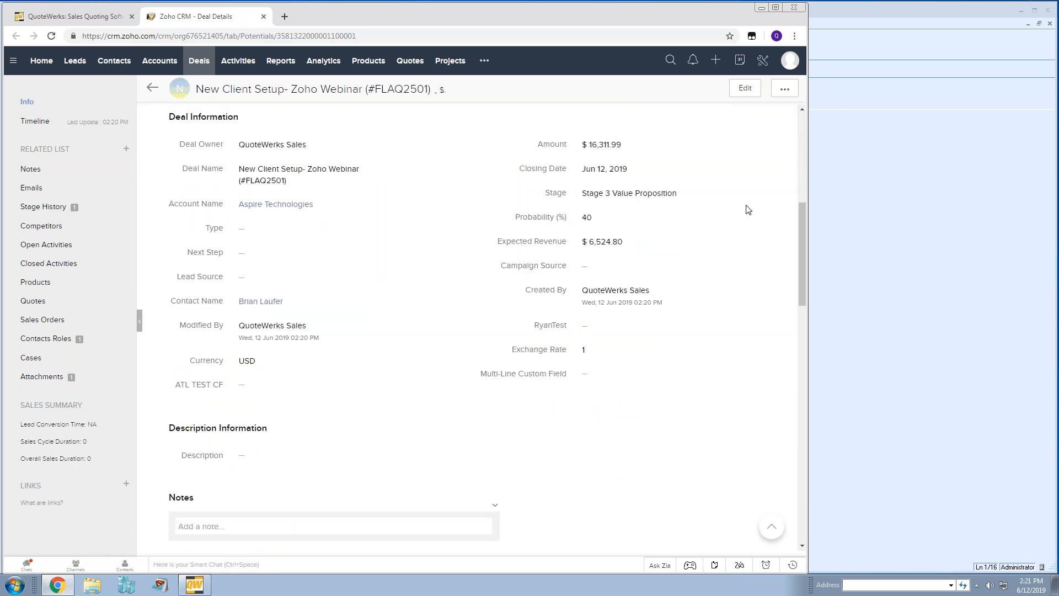
scroll(747, 209, down, 8)
scroll(748, 210, down, 7)
scroll(748, 210, down, 4)
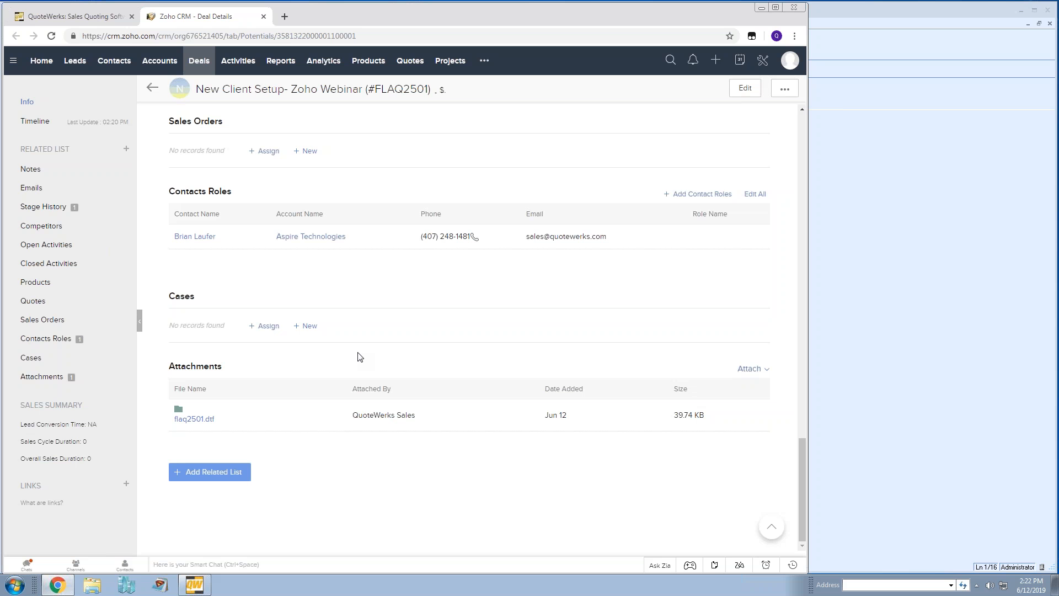
scroll(435, 300, up, 15)
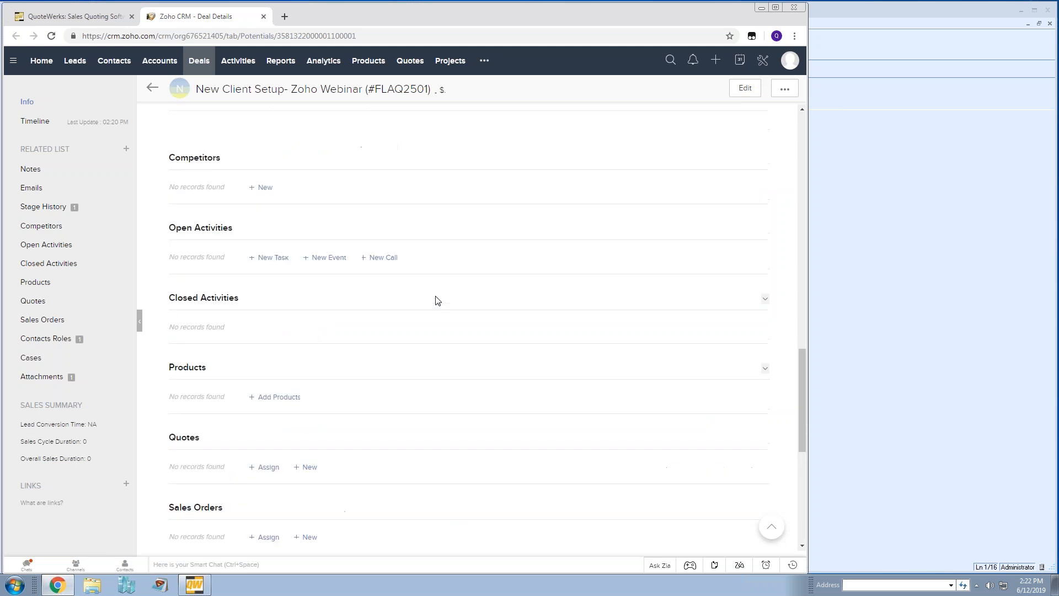
scroll(435, 300, up, 15)
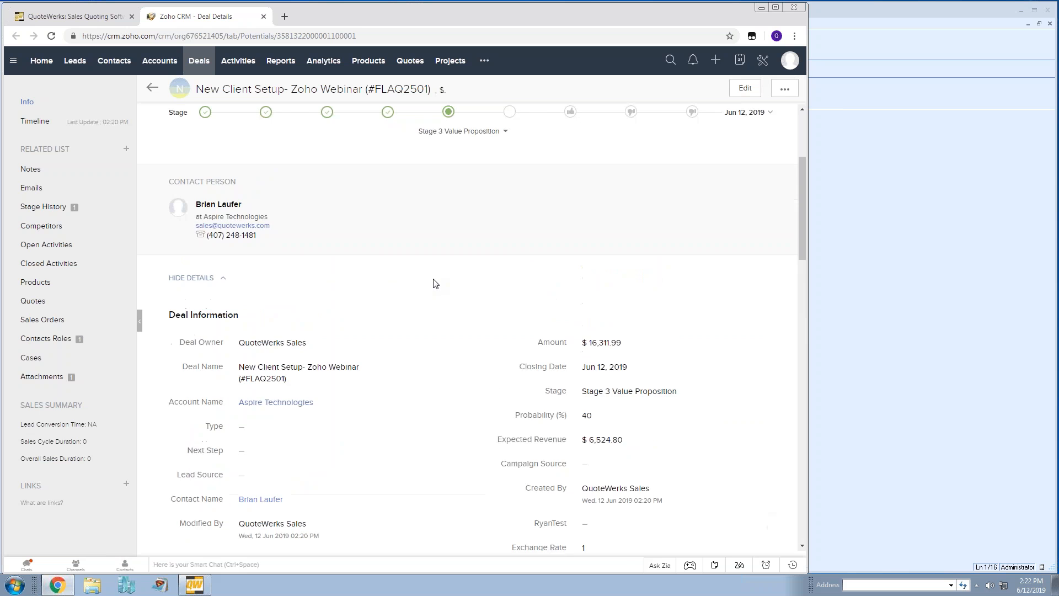
Return to the quote's document items in QuoteWerks and open its delivery options, dismissing the duplicate part number warnings.
click(859, 227)
click(37, 103)
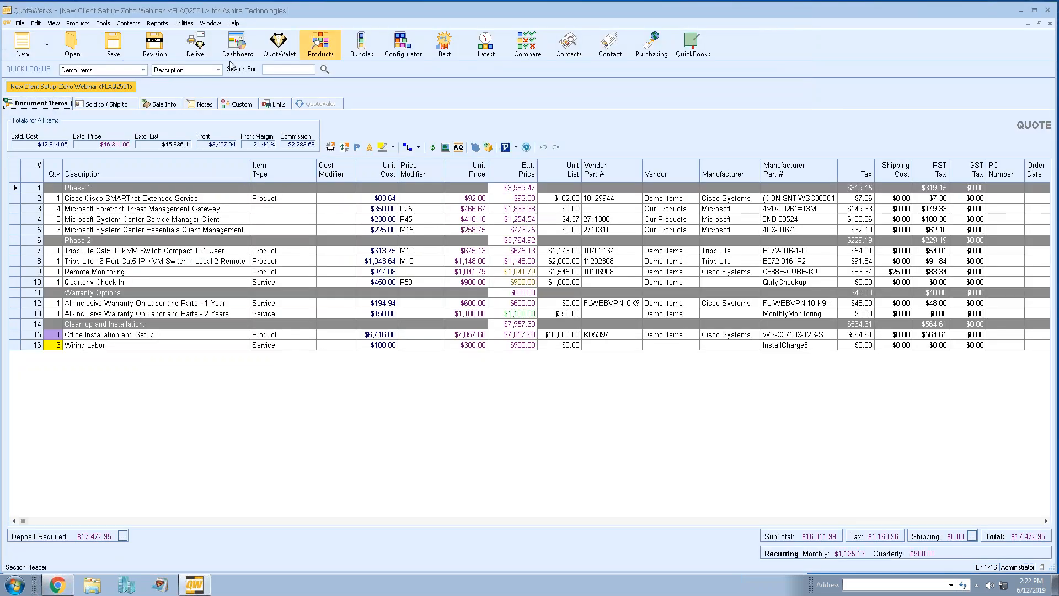
click(196, 41)
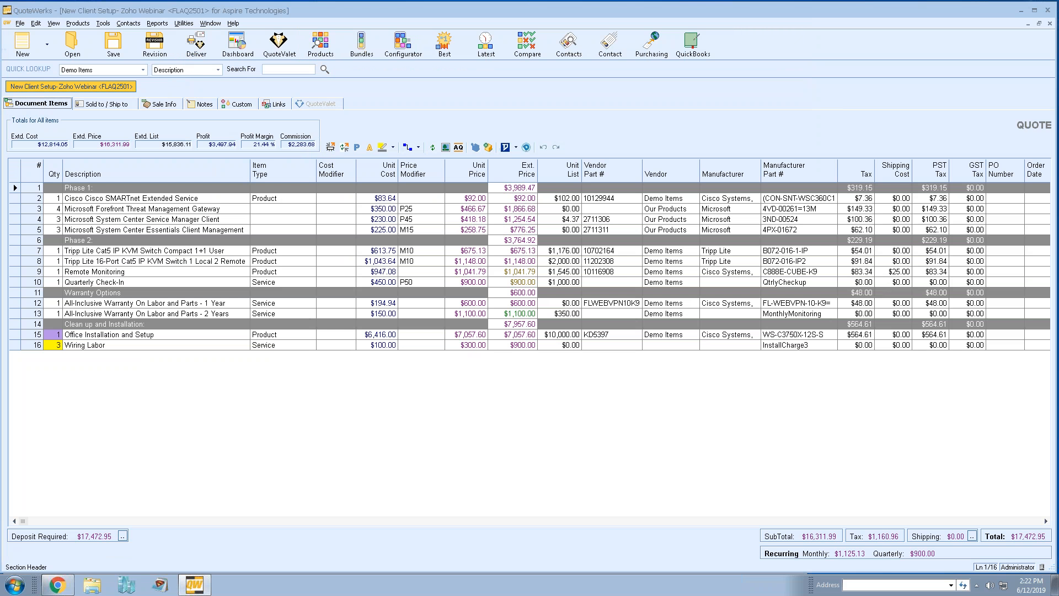
click(627, 332)
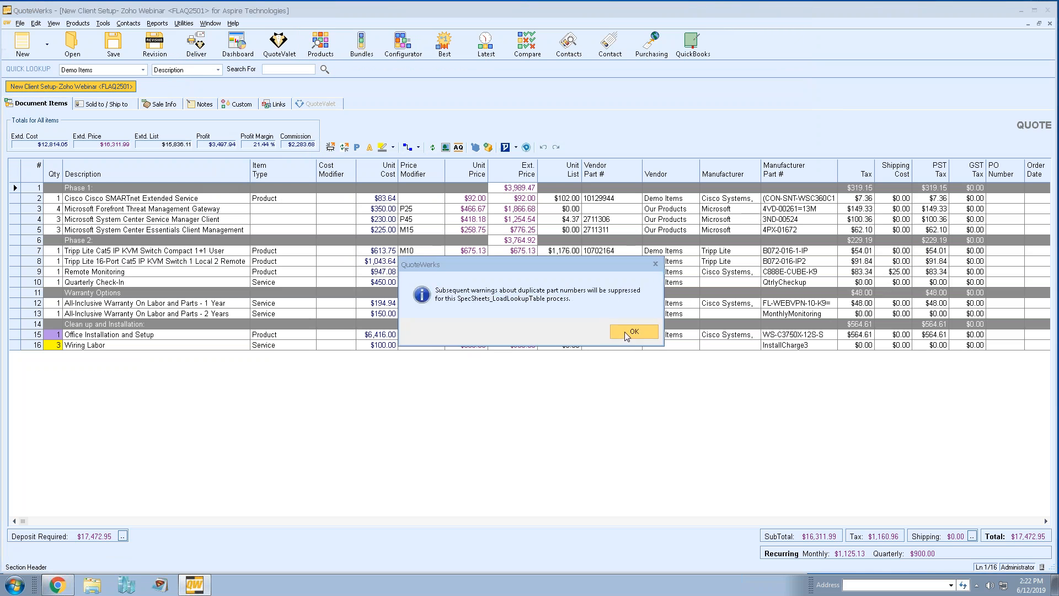
click(629, 332)
Review the cover page, layout and literature selected for delivery with the quote.
click(310, 162)
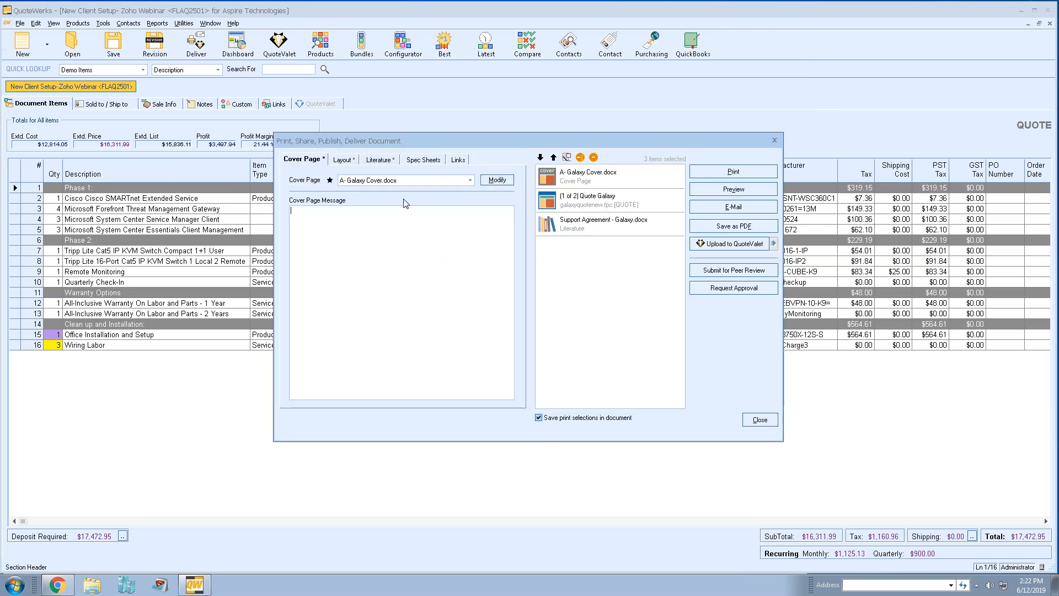
click(353, 160)
click(383, 160)
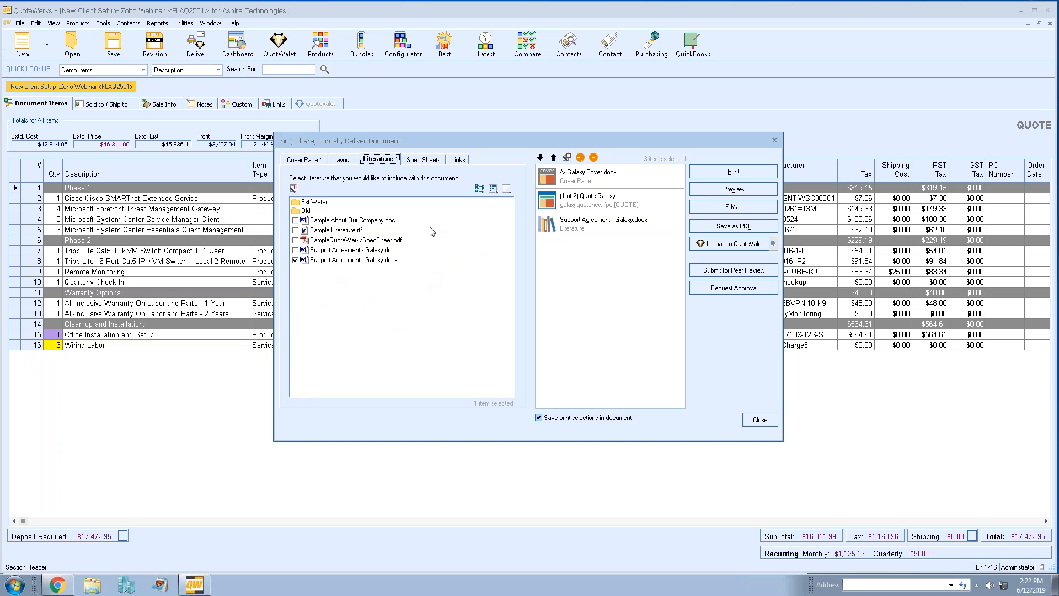
Upload the quote to QuoteValet using the CustomerFacing template.
click(726, 246)
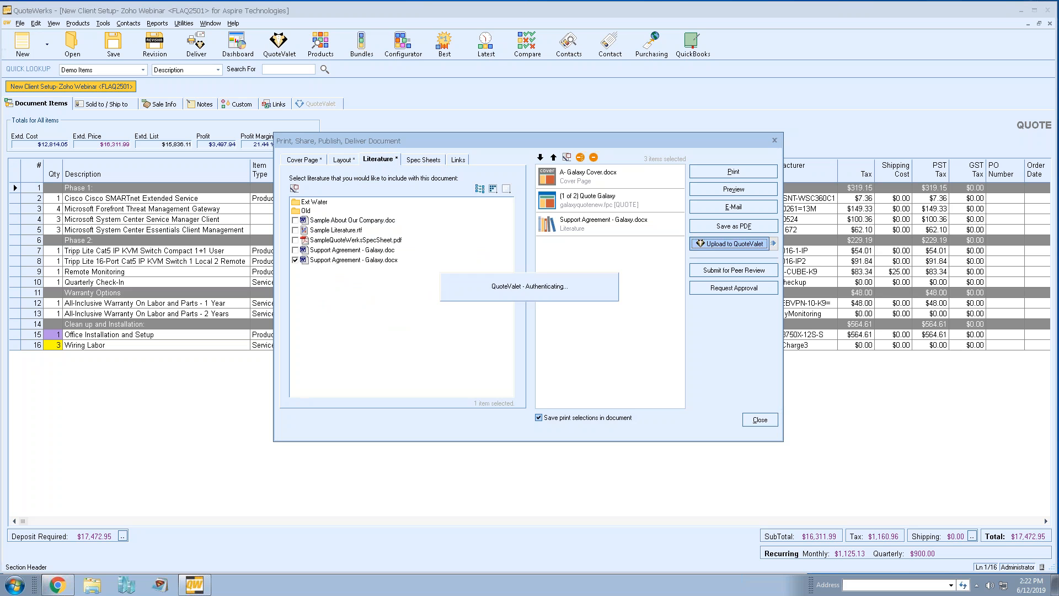
click(527, 361)
click(594, 303)
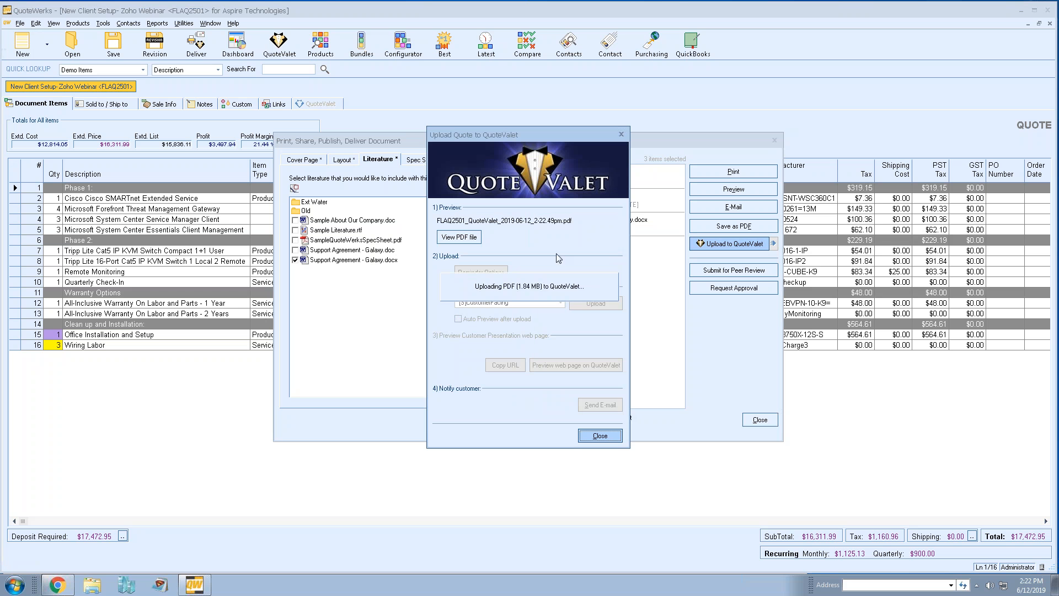
Preview the quote's customer web page on QuoteValet, examining line items, options, totals and payment options, and close it.
click(556, 365)
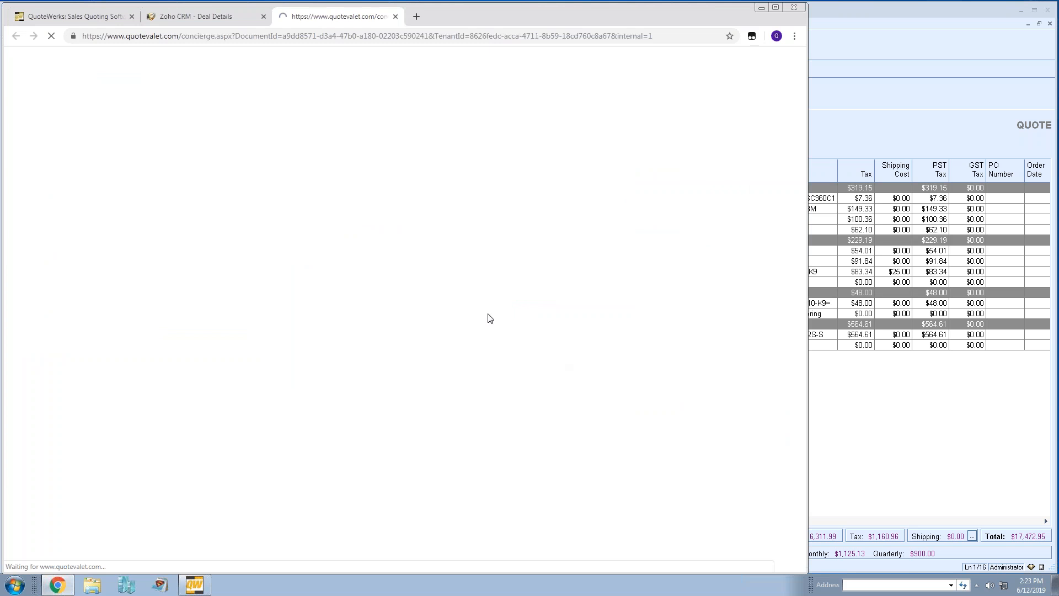
scroll(673, 237, down, 1)
scroll(676, 238, down, 5)
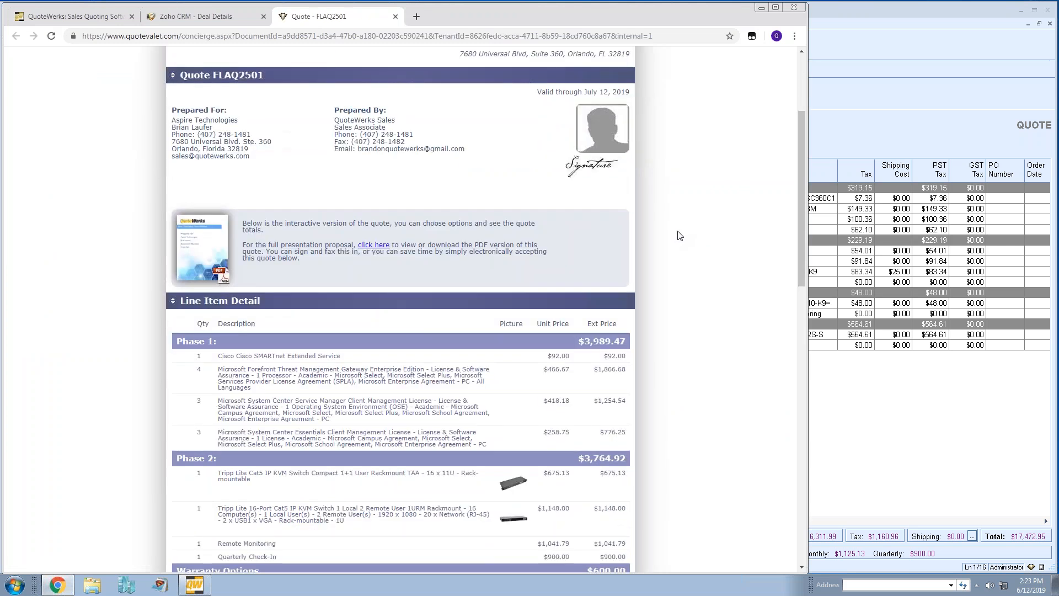
scroll(680, 235, down, 5)
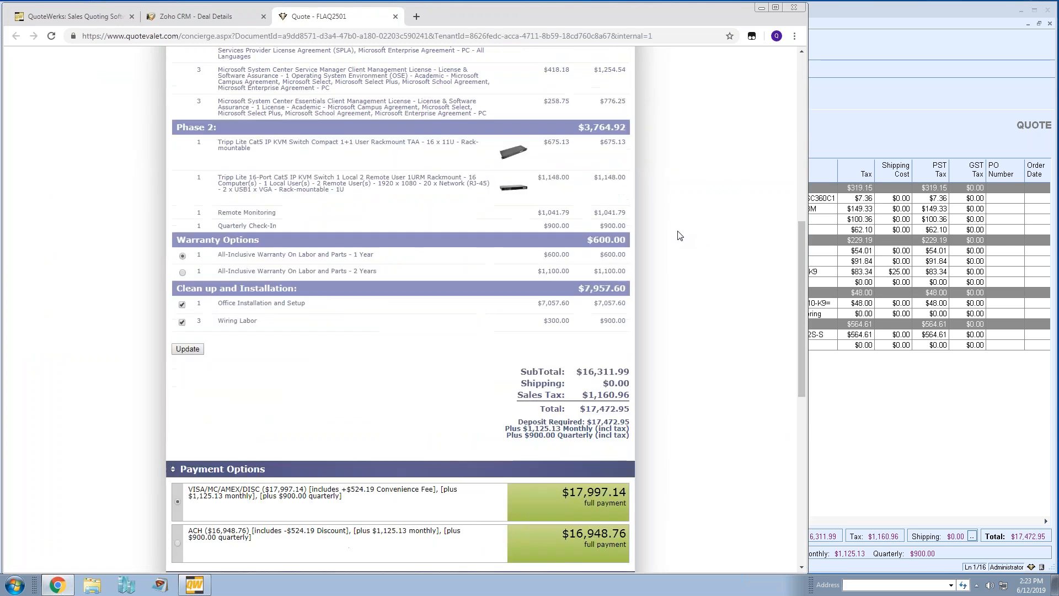
scroll(680, 235, up, 10)
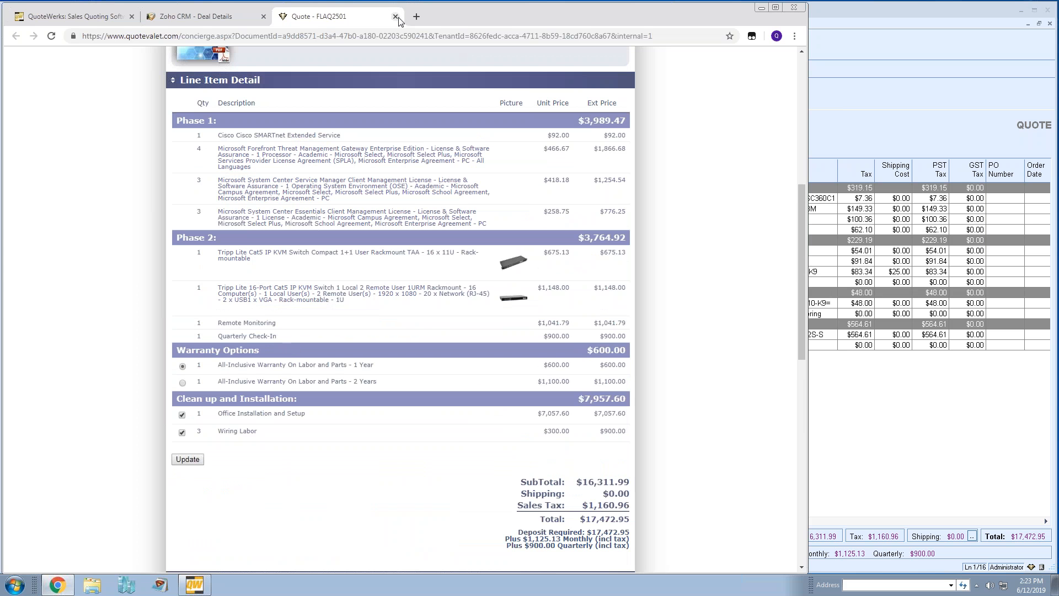
click(396, 16)
Review the QuoteValet customer notification e-mail without sending it, and close the upload and delivery windows.
click(810, 137)
click(600, 404)
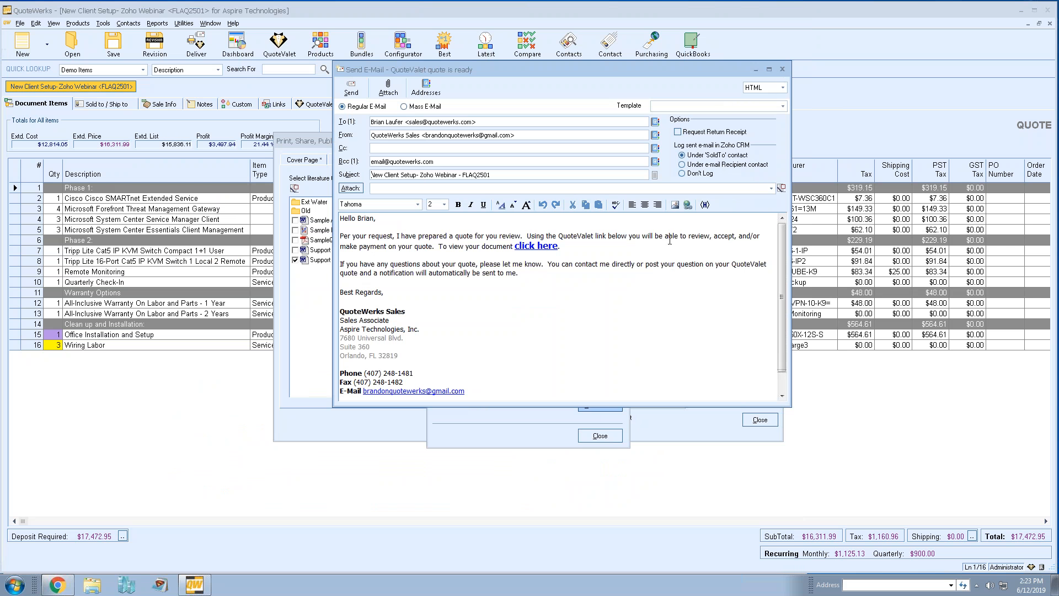
click(782, 69)
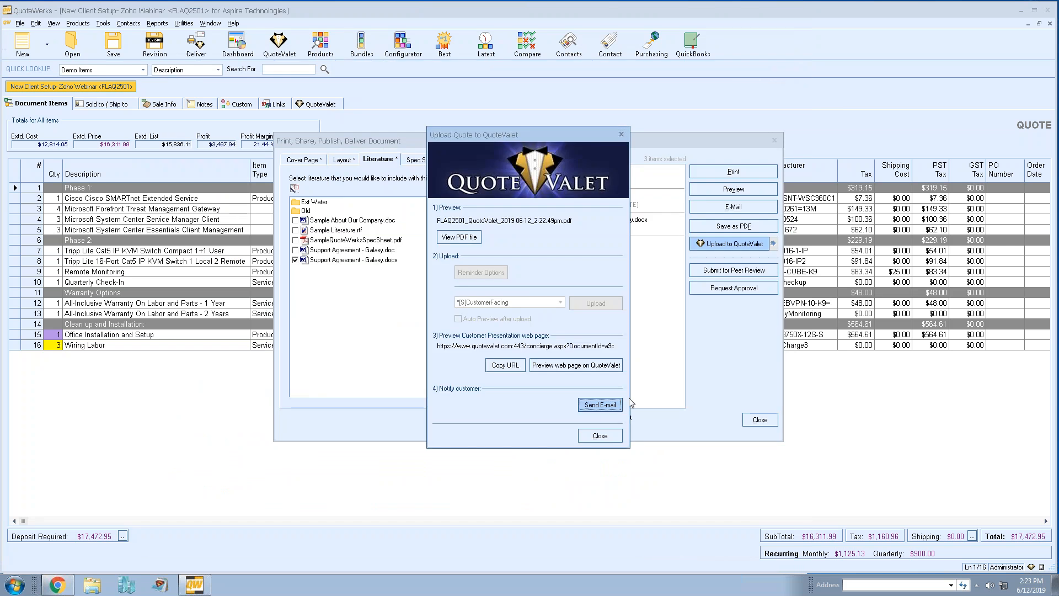
click(590, 437)
click(759, 420)
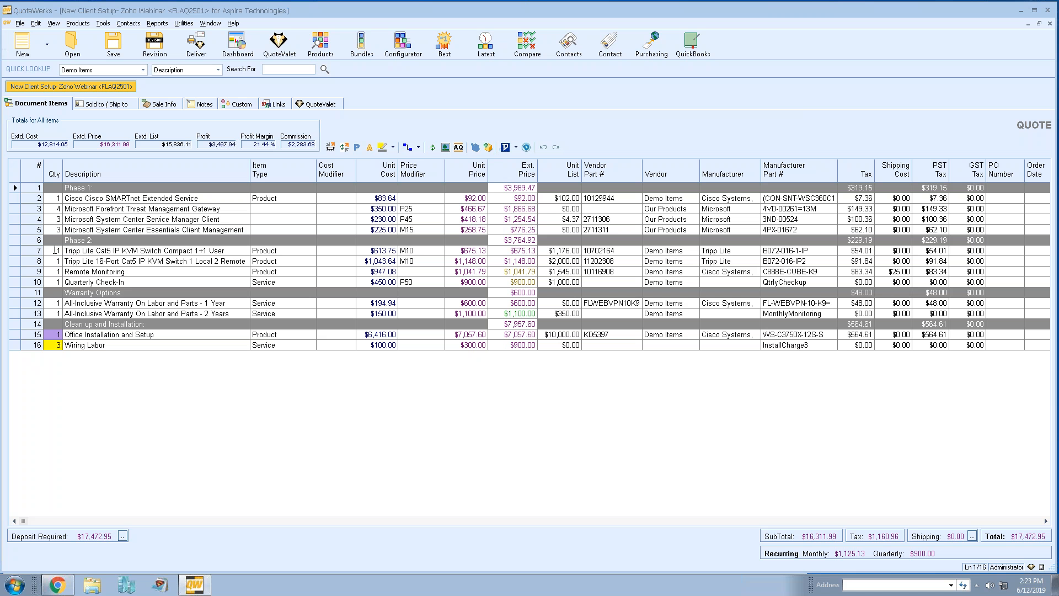
Apply a quantity of 3 to the two Tripp Lite KVM switches and Remote Monitoring under Phase 2.
drag(13, 250, 15, 271)
right_click(15, 272)
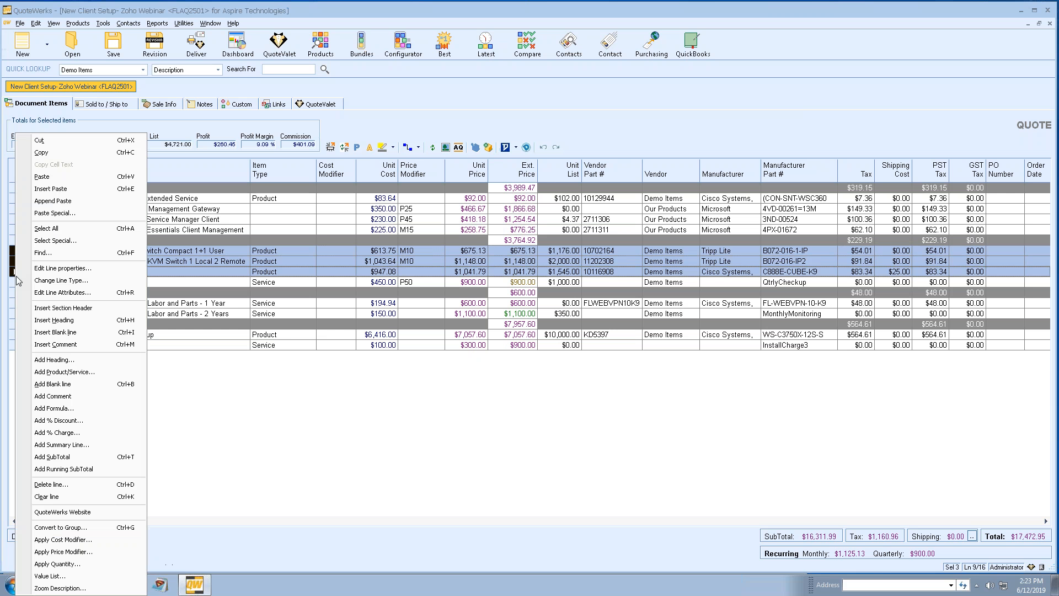
click(83, 563)
text(3)
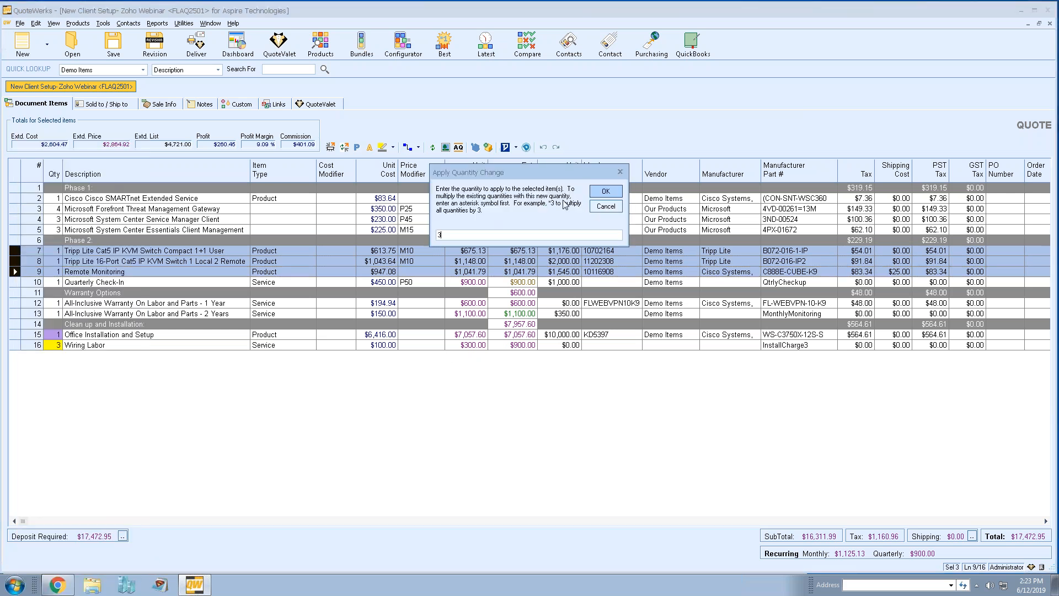
click(606, 191)
click(91, 218)
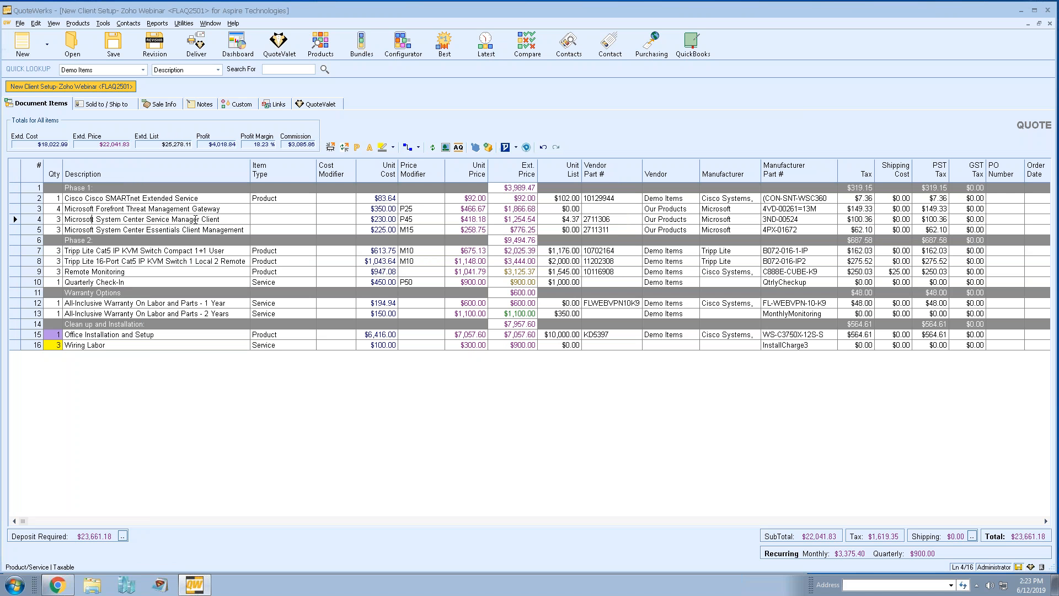
Save the changed quote as a revision with Delete previous revision enabled.
click(154, 44)
click(505, 280)
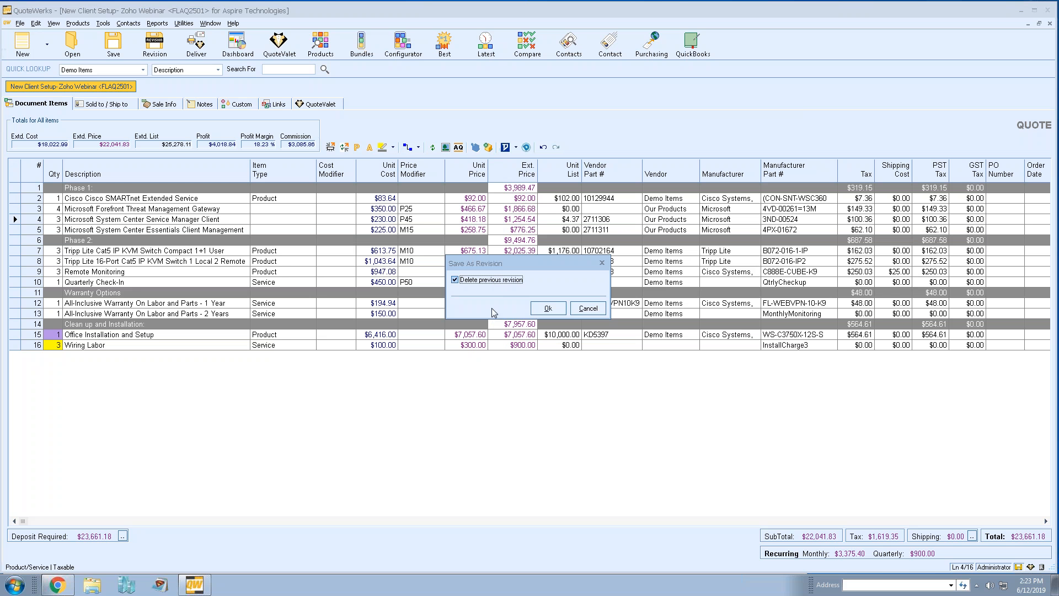
click(548, 308)
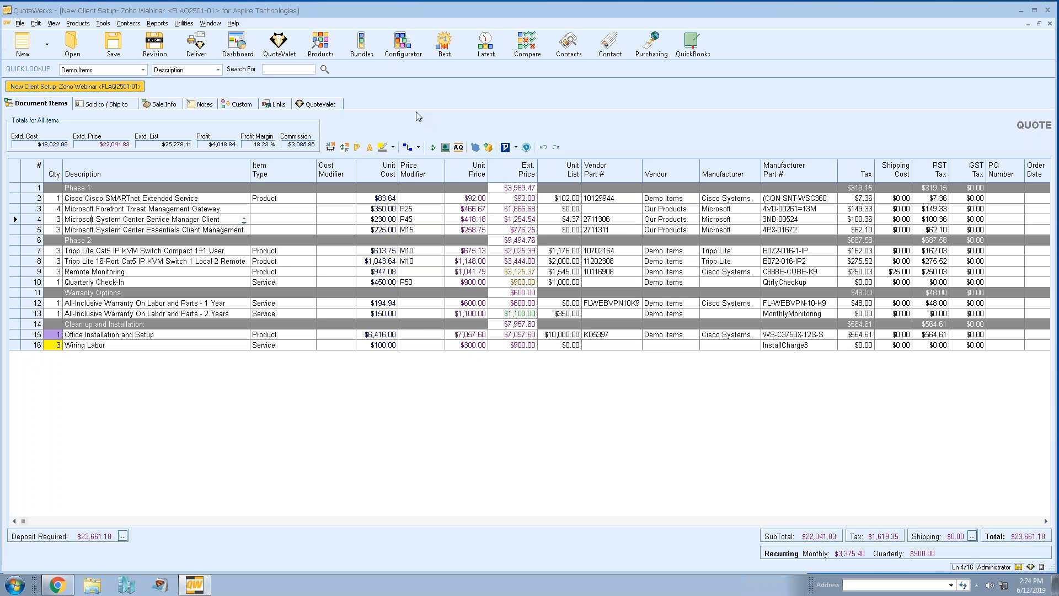
Save the quote, updating its linked document and Zoho deal with closing date 6/21/2019 and stage Stage 5 Proposal/Price Quote.
click(126, 44)
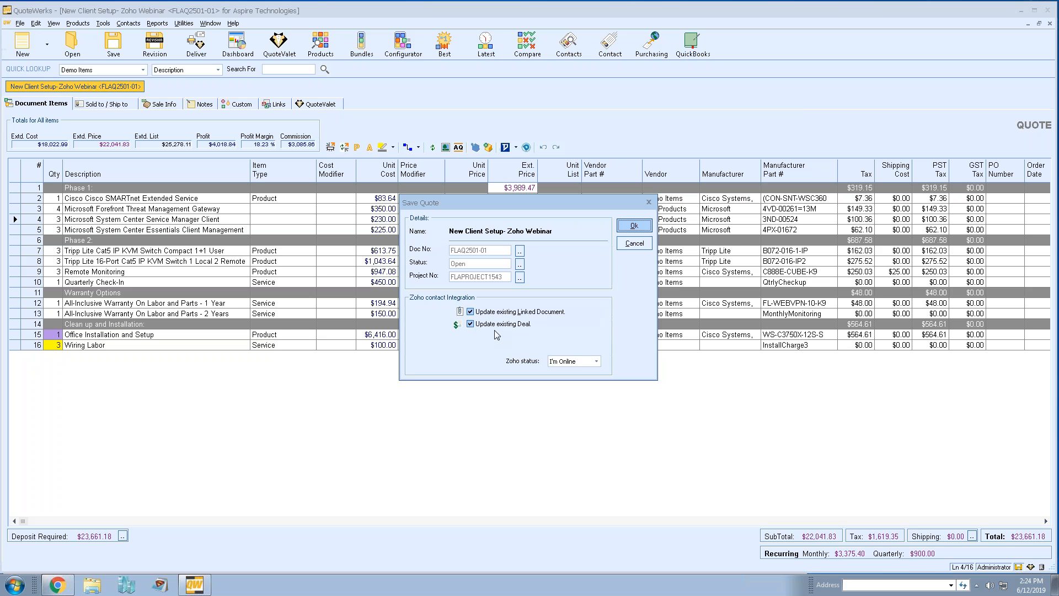
click(630, 226)
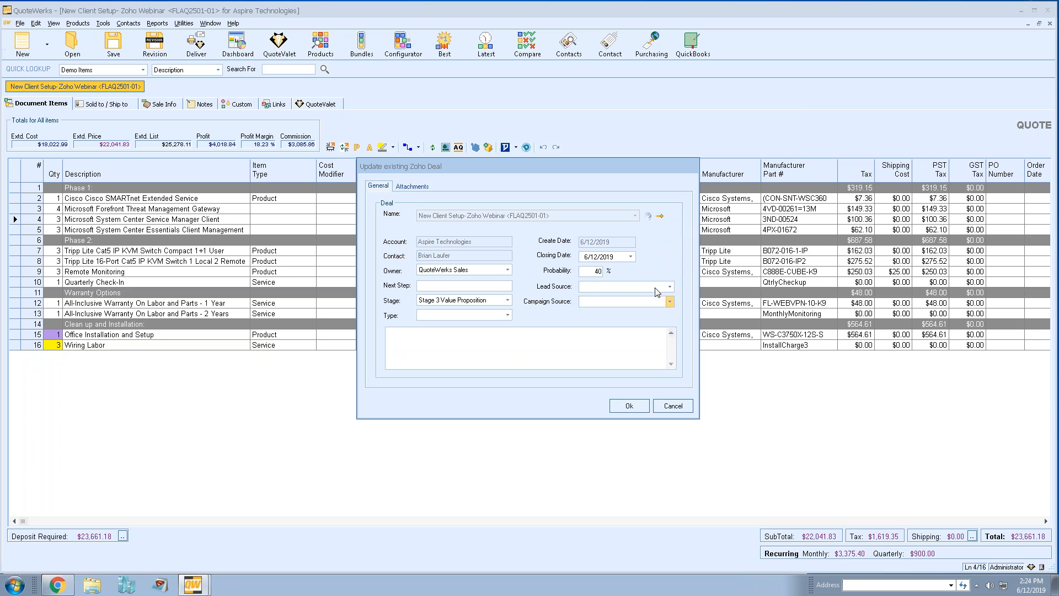
click(630, 256)
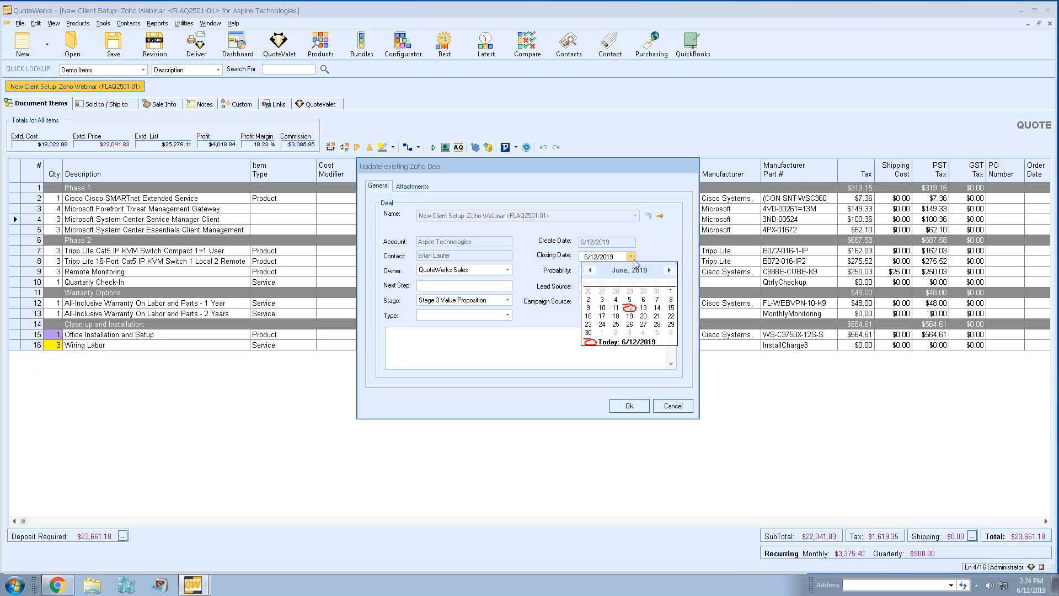
click(656, 316)
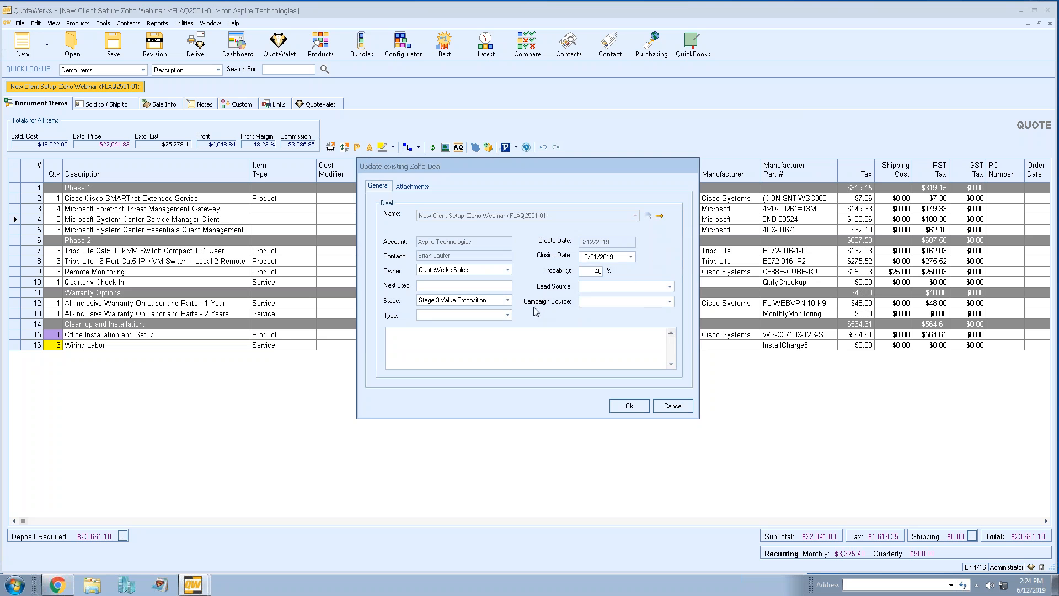
click(507, 300)
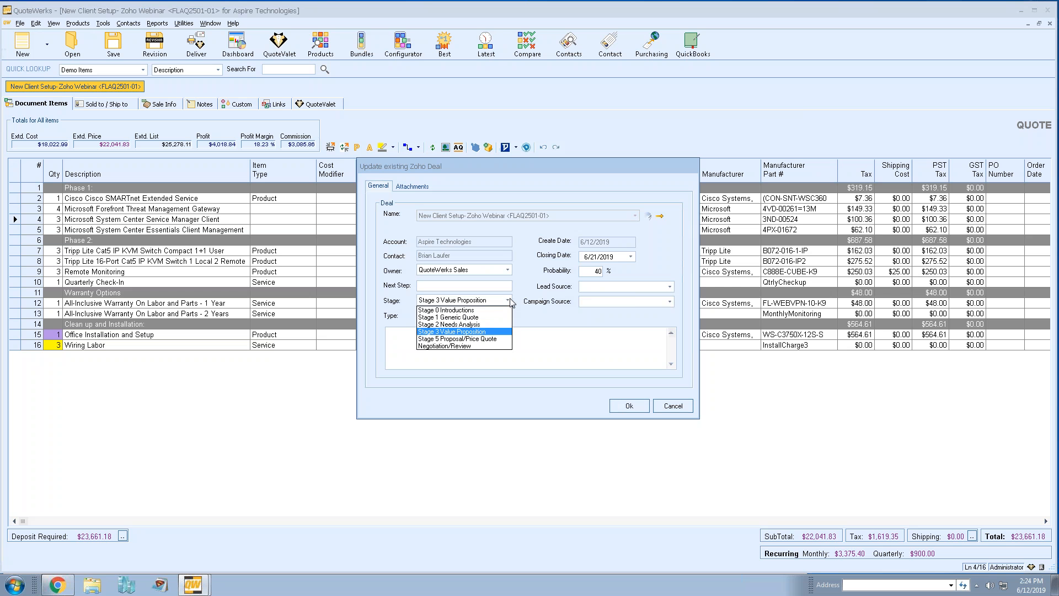
click(487, 339)
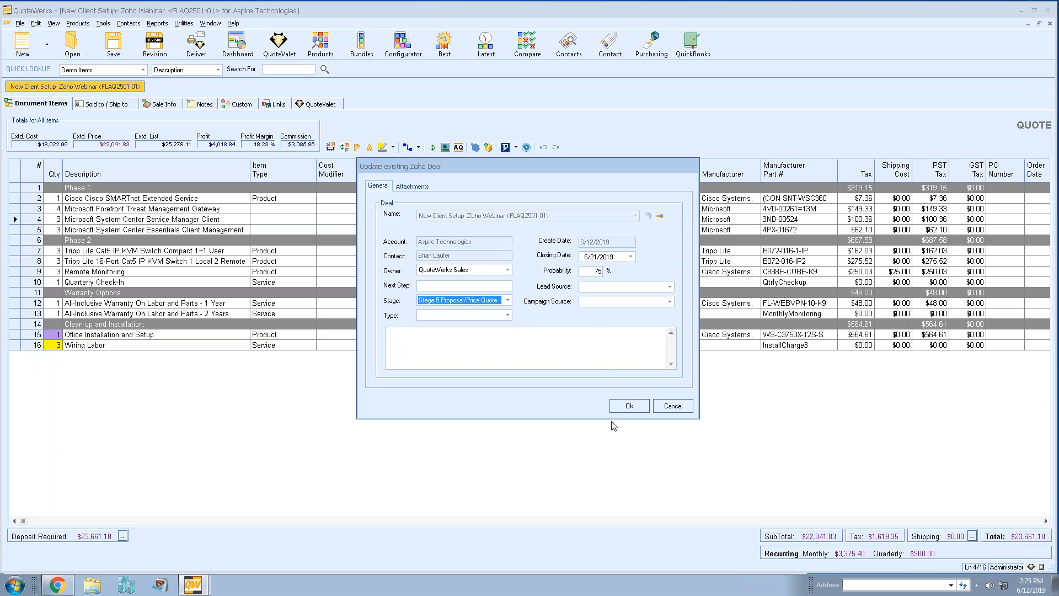
click(622, 407)
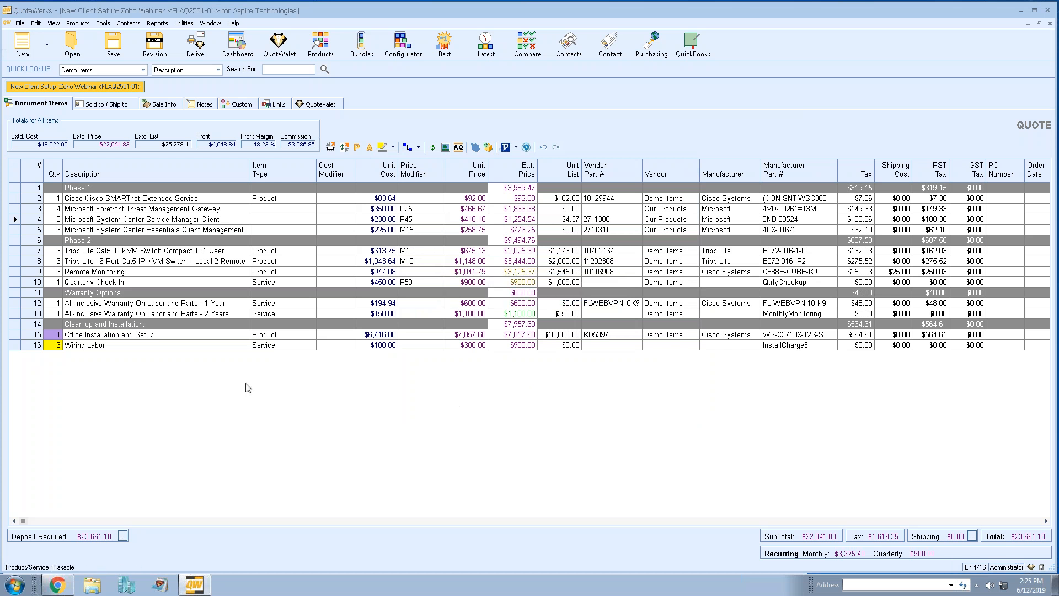
Open the linked deal in Zoho CRM and examine its amount, stage, closing date, stage history and related records.
click(271, 104)
click(297, 152)
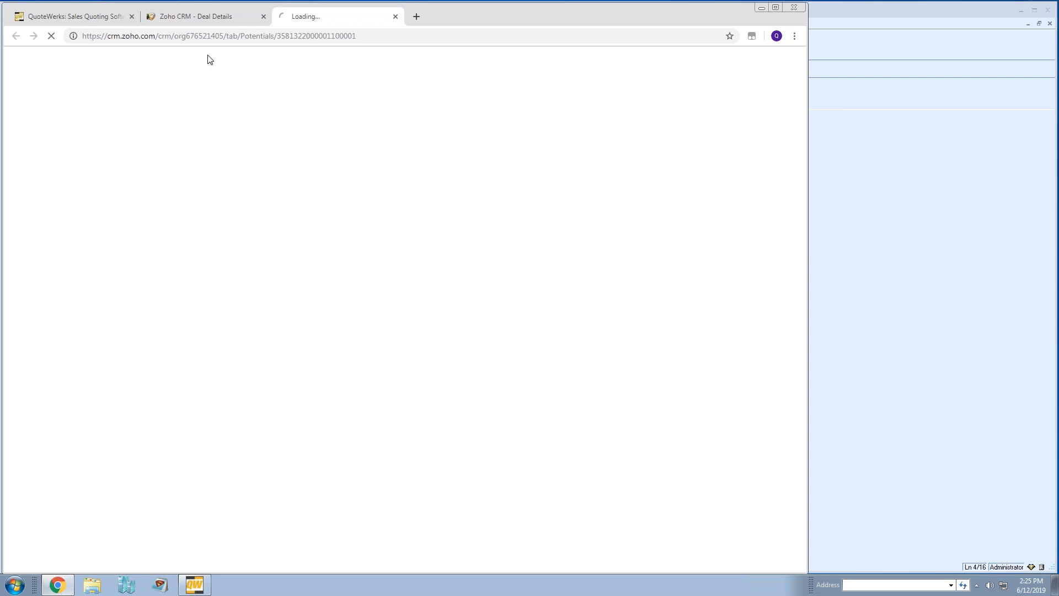
click(263, 16)
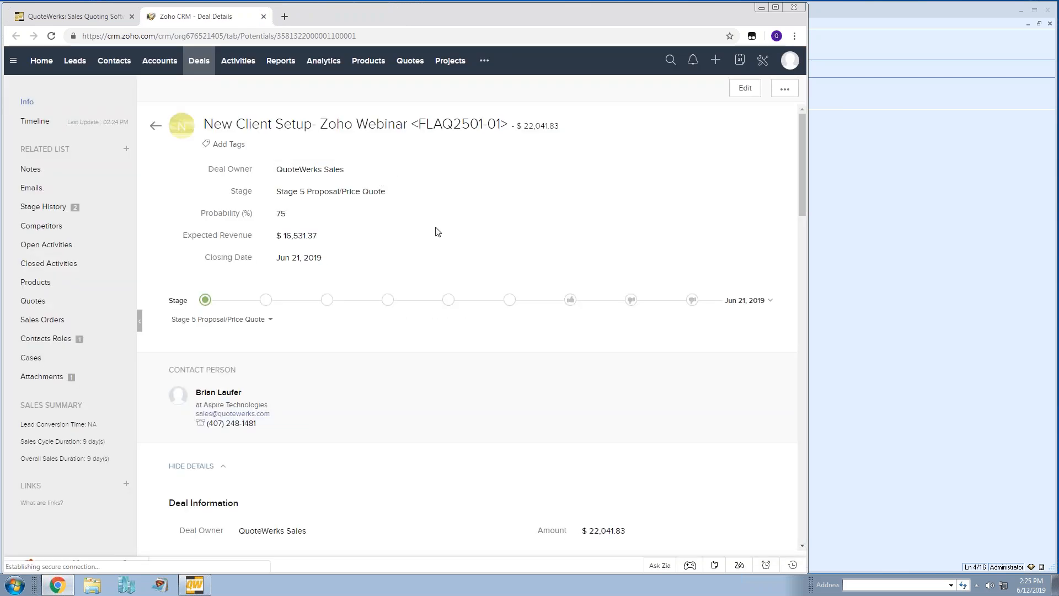
scroll(541, 210, down, 5)
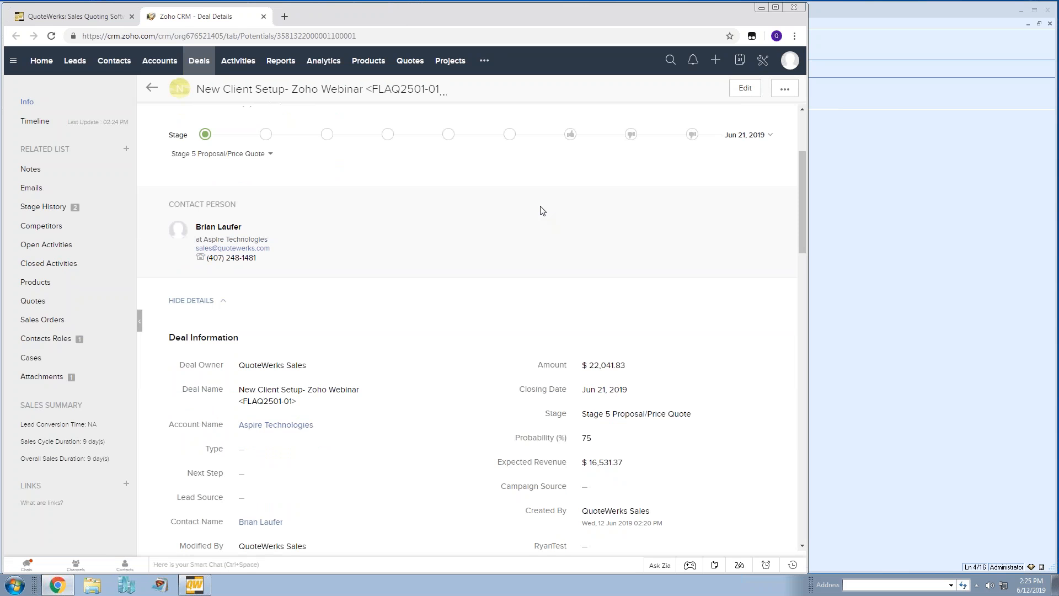
scroll(517, 237, down, 9)
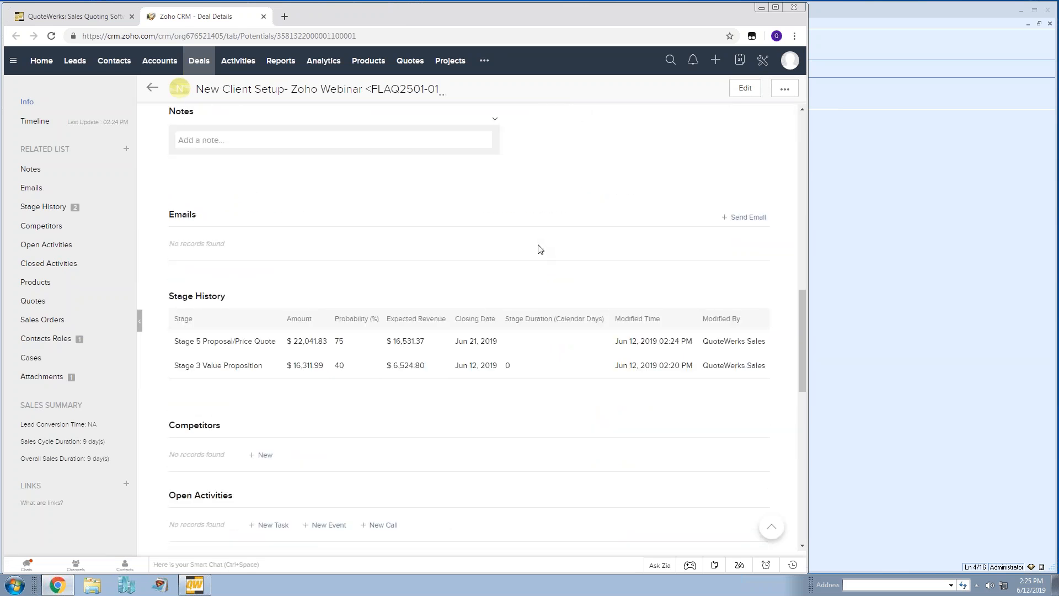
scroll(539, 251, down, 1)
scroll(495, 335, down, 11)
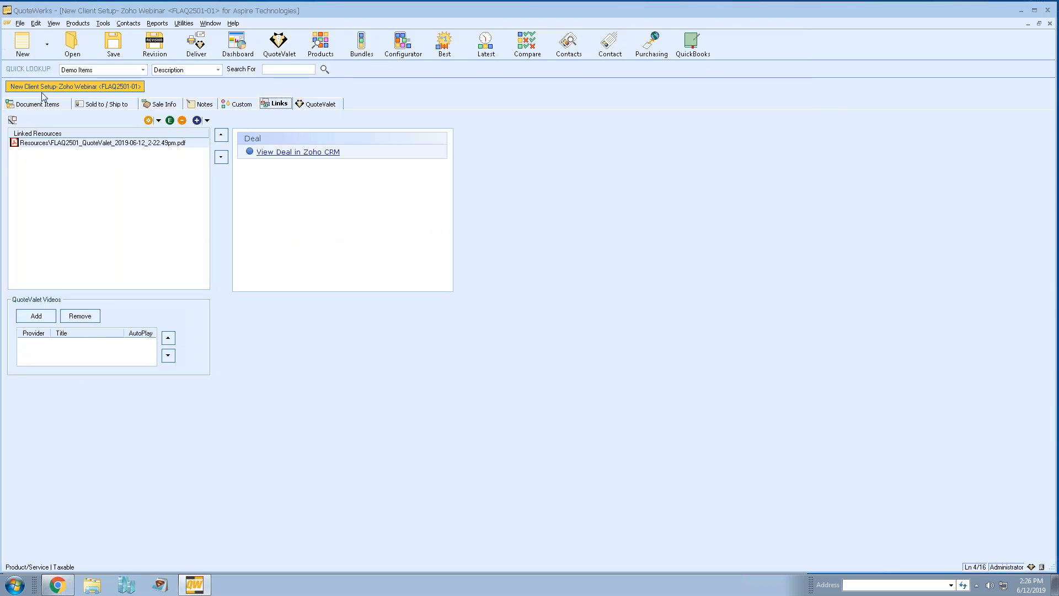
Convert the quote to an order, overriding the approval requirement and keeping Remove Non-Selected Optional Items enabled.
click(55, 106)
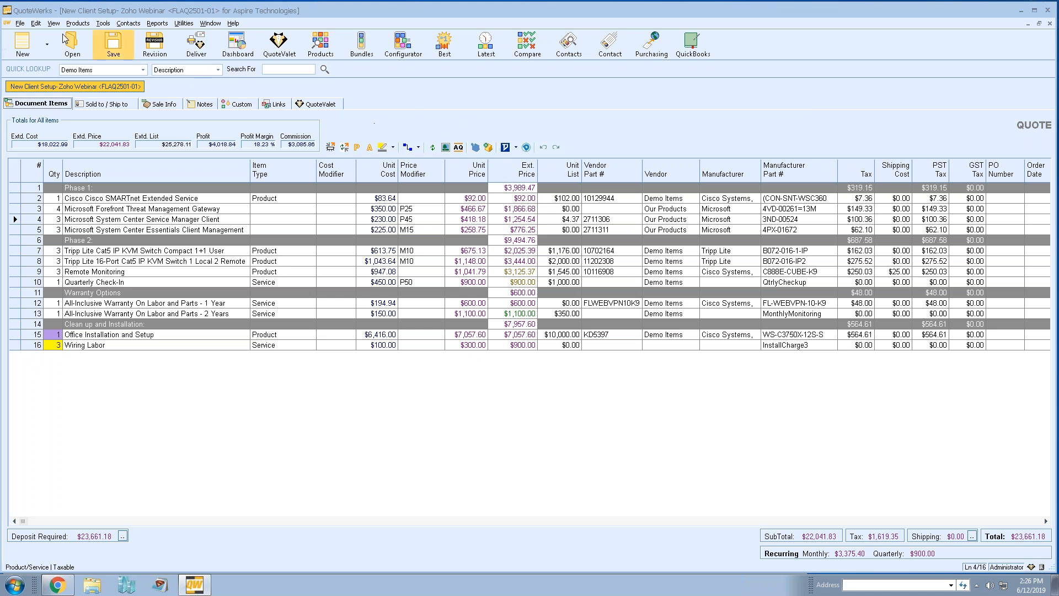
click(21, 23)
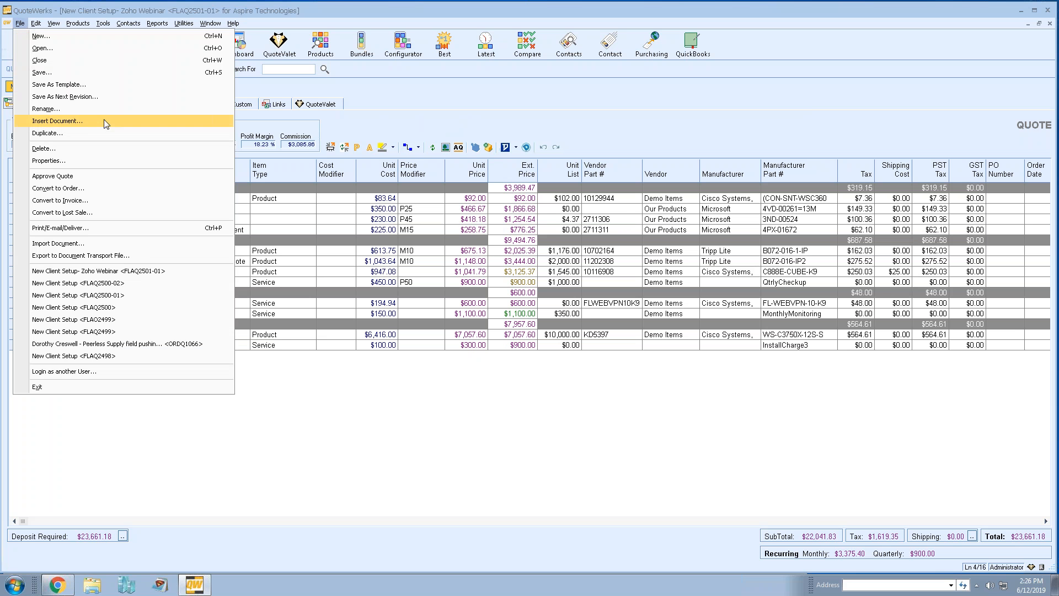
click(58, 188)
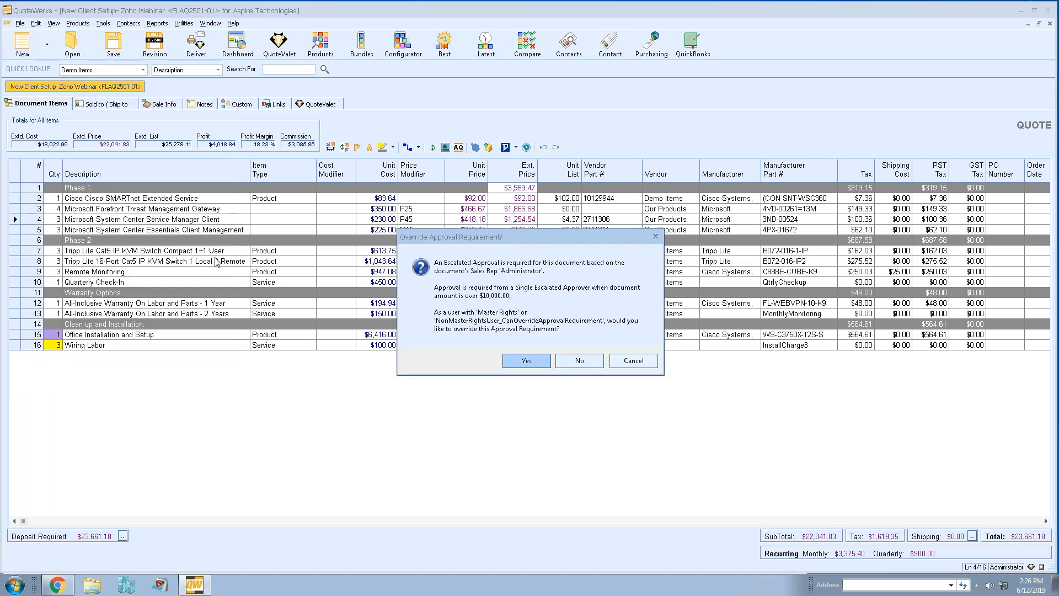
click(532, 359)
drag(512, 201, 488, 98)
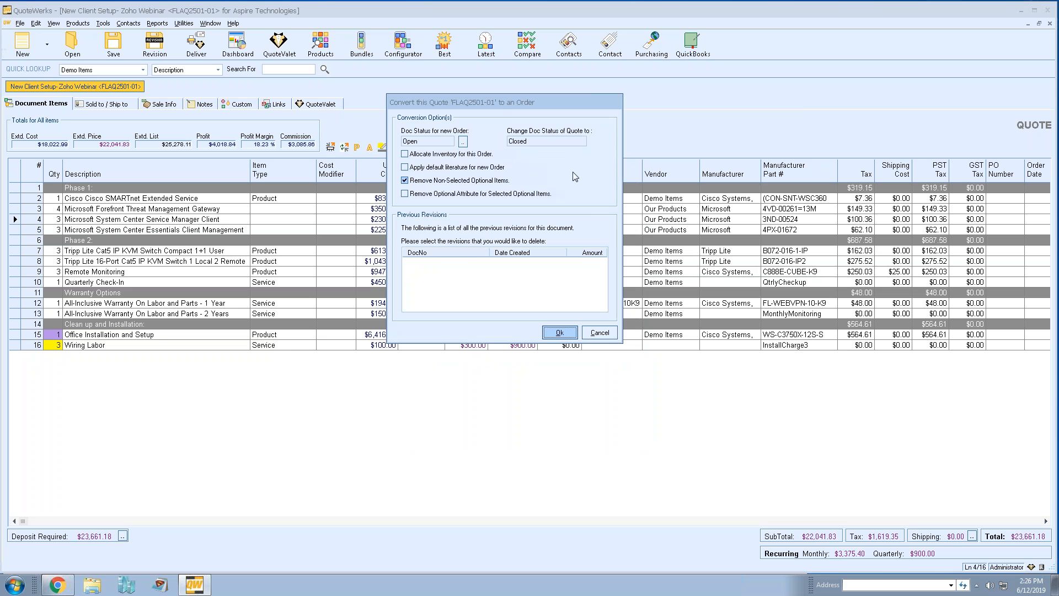
click(559, 332)
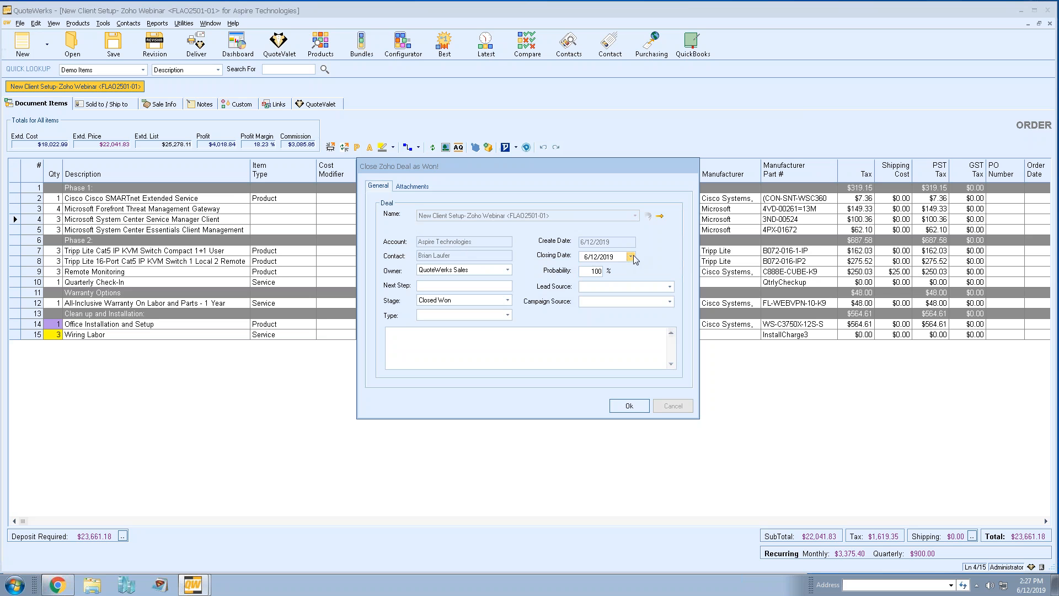
Close the linked Zoho deal with the stage Closed Won.
click(507, 299)
click(455, 309)
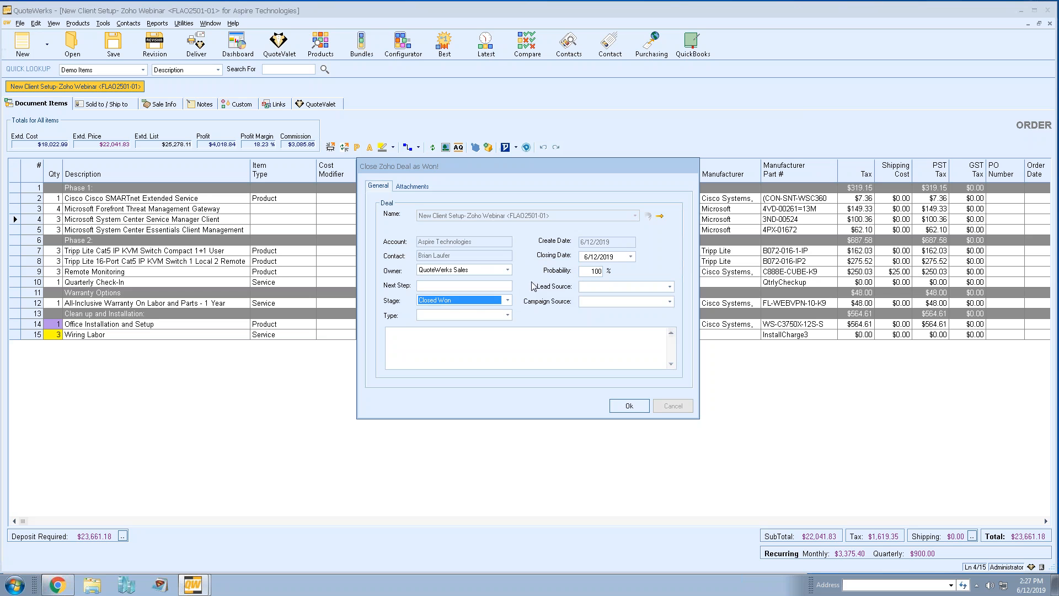
click(441, 343)
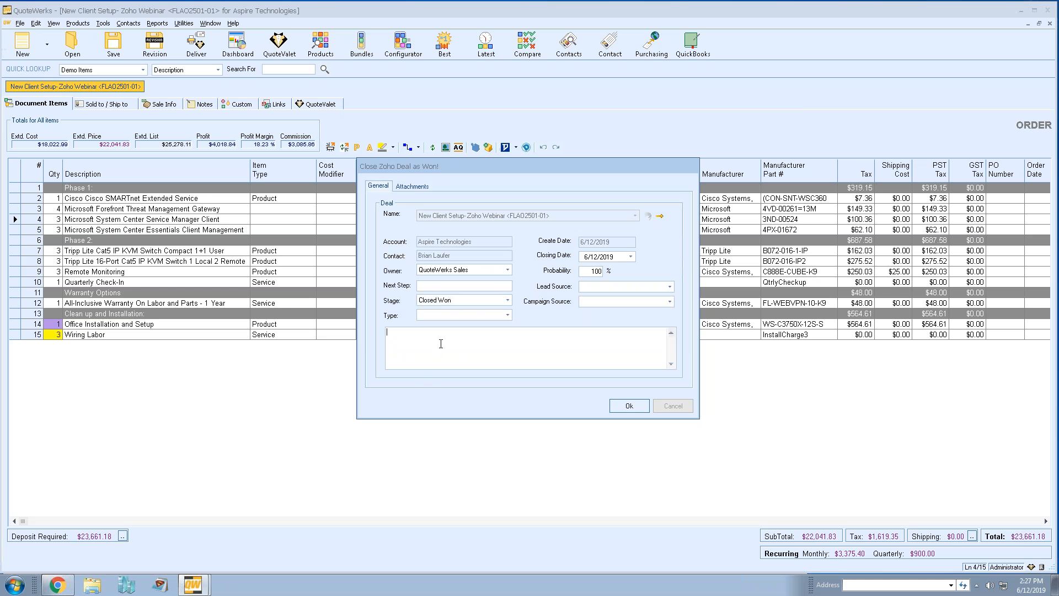
click(637, 409)
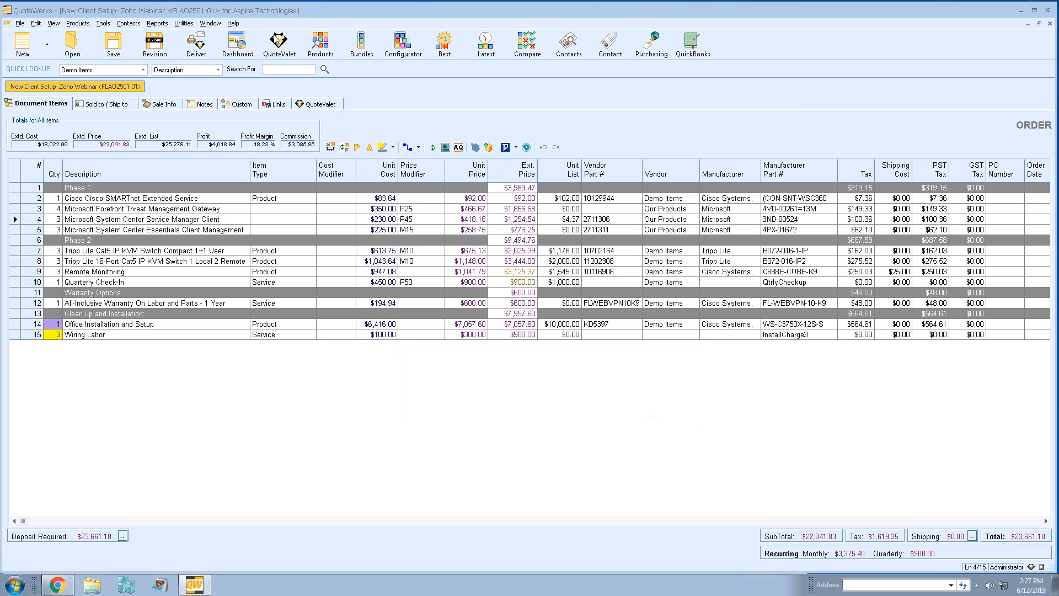
Open the order's linked deal in Zoho CRM, check its stage, probability and closing date, and return to QuoteWerks.
click(274, 103)
click(298, 152)
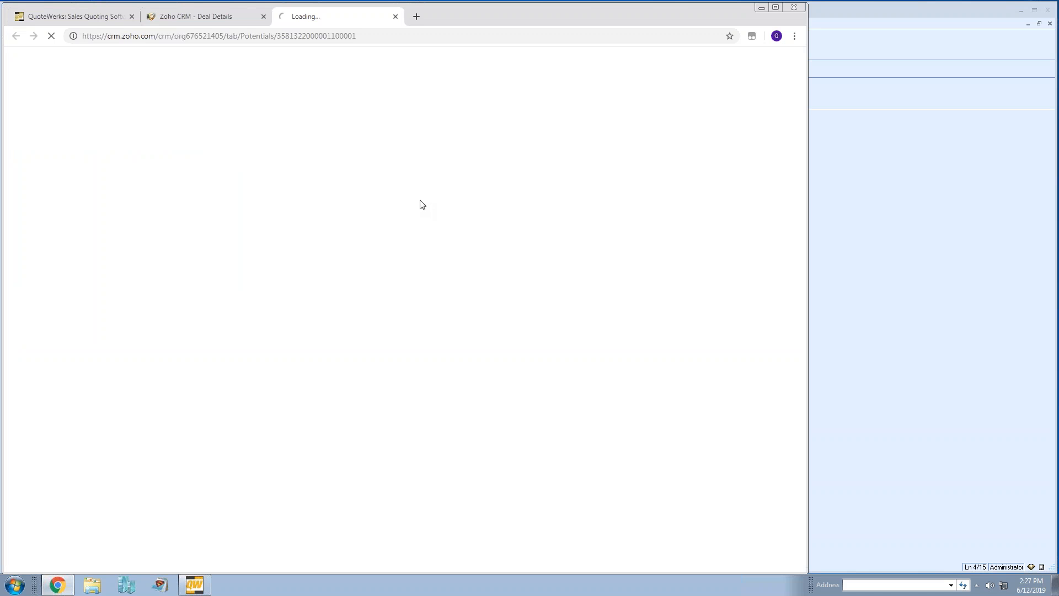
click(263, 16)
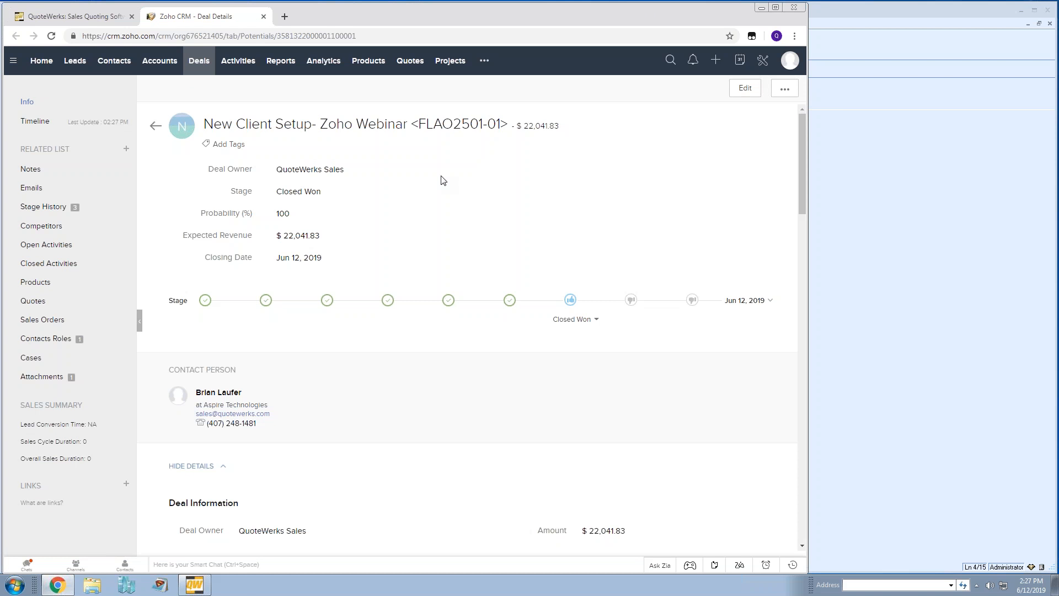
click(873, 205)
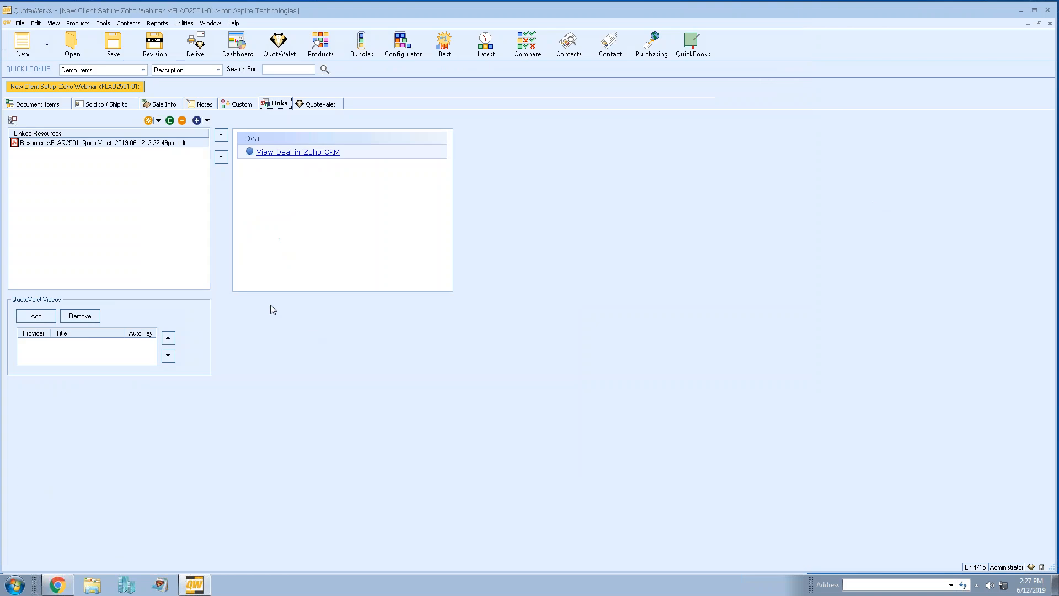
Review the order's line items and custom fields, and return to the line items.
click(41, 105)
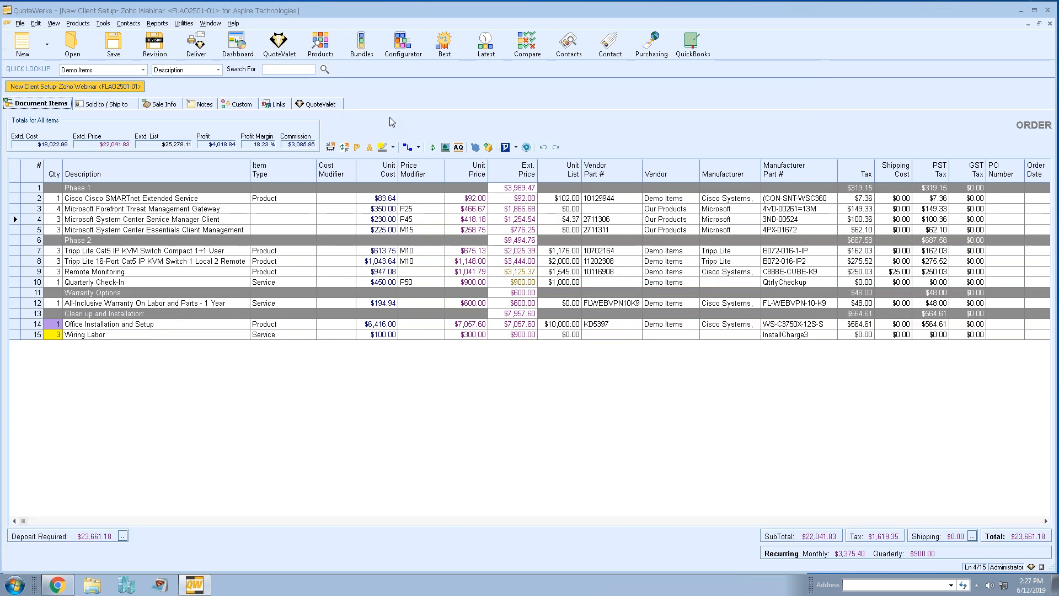
click(241, 104)
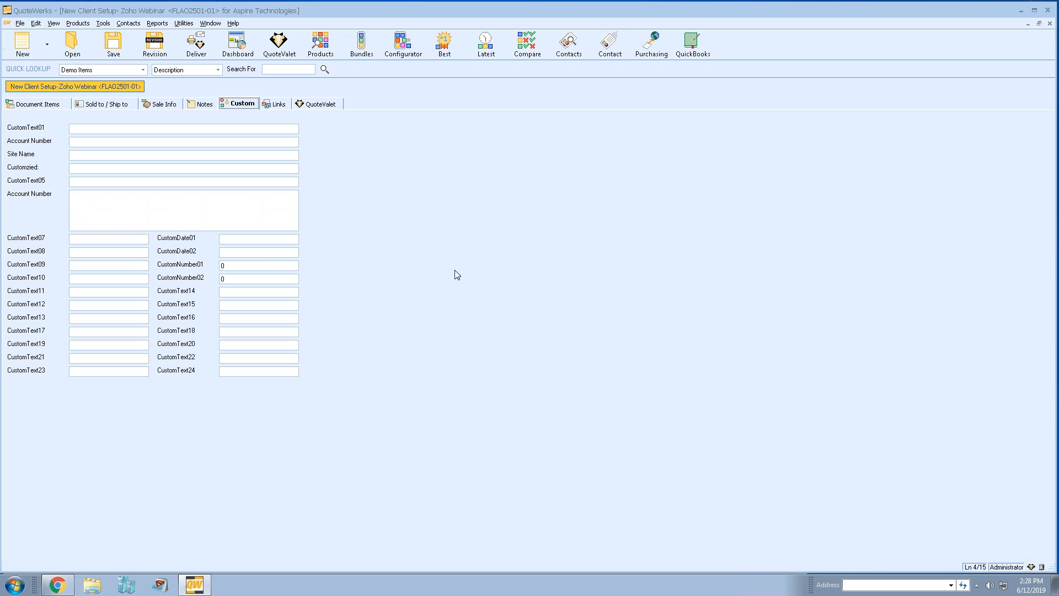
click(39, 106)
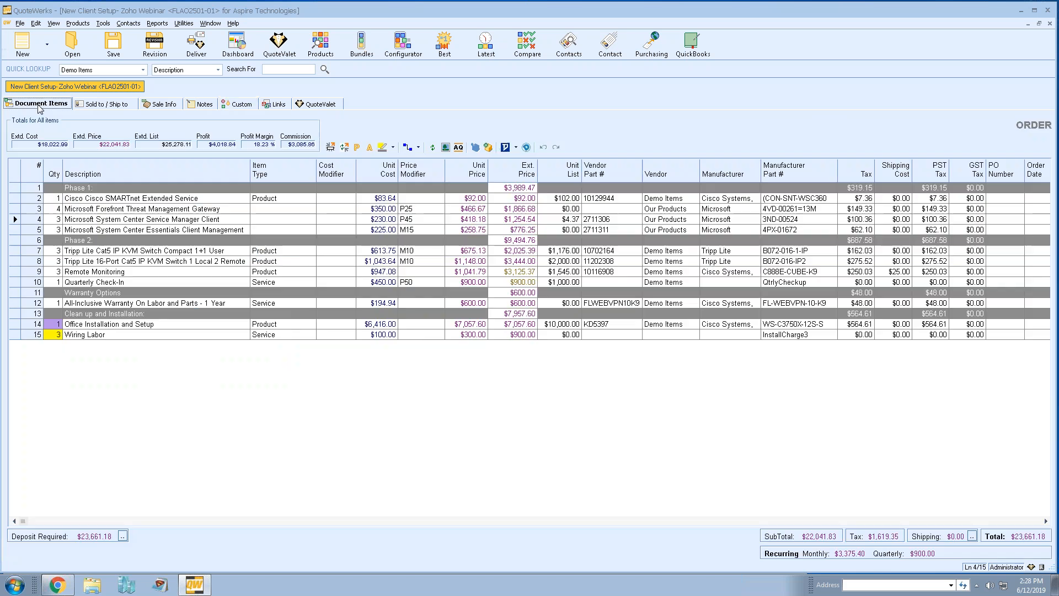